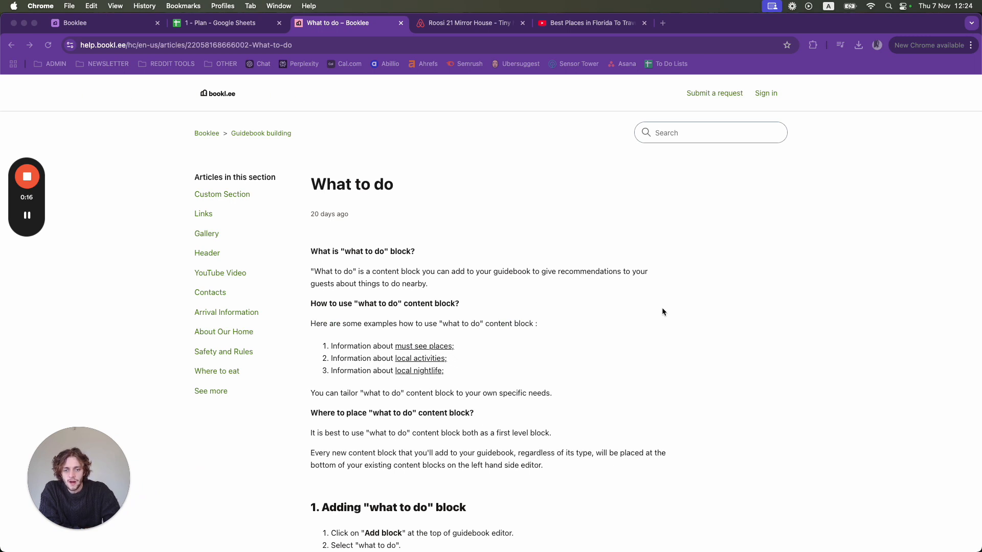
# - Read the "What to do" help article from the block's purpose through adding a map pin, and return to the Booklee guidebook editor
pyautogui.scroll(-5, 662, 309)
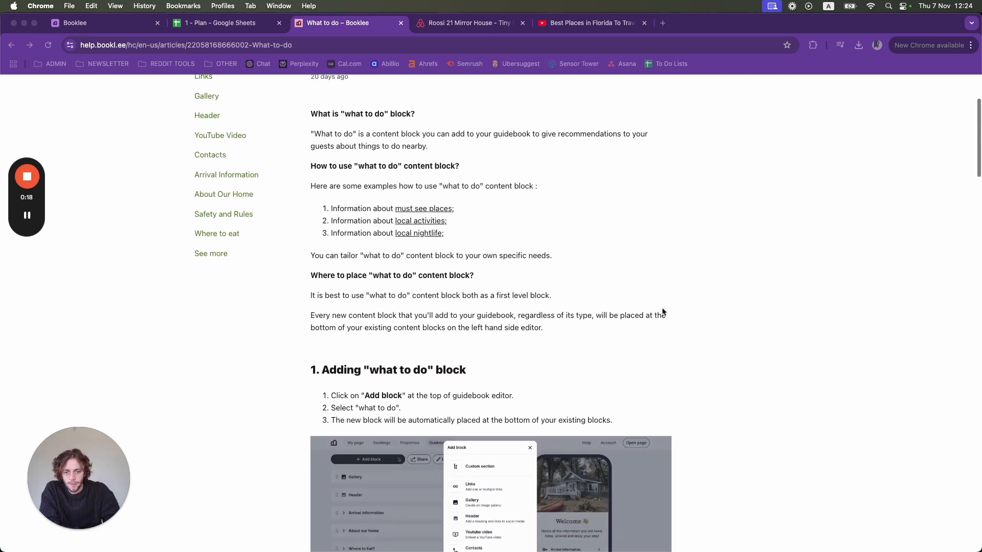
pyautogui.scroll(-4, 662, 311)
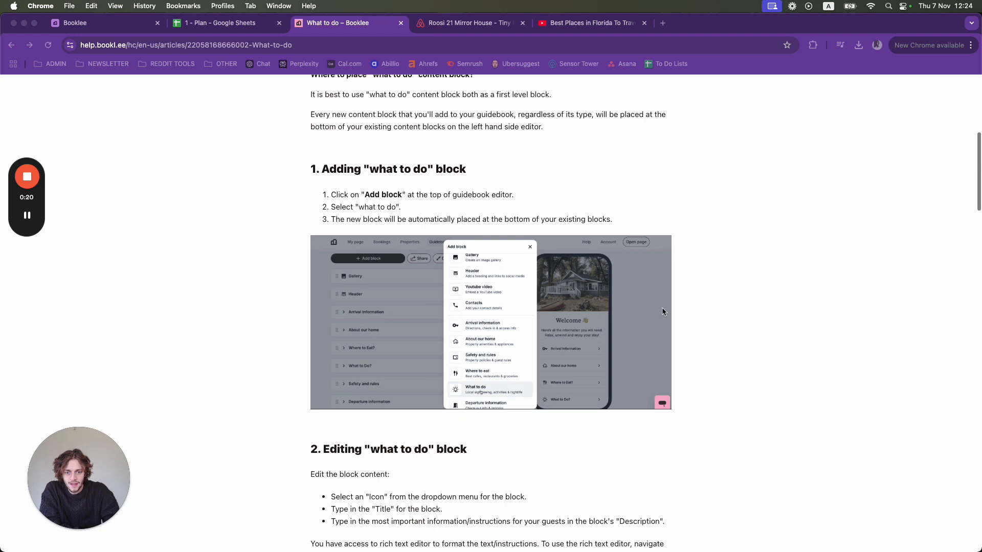
pyautogui.scroll(-2, 662, 311)
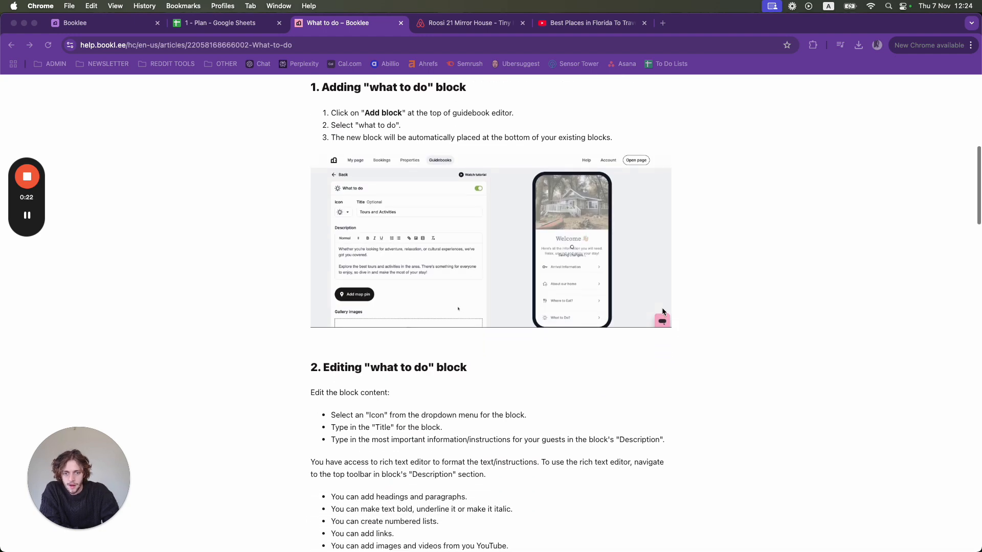
pyautogui.scroll(-7, 662, 311)
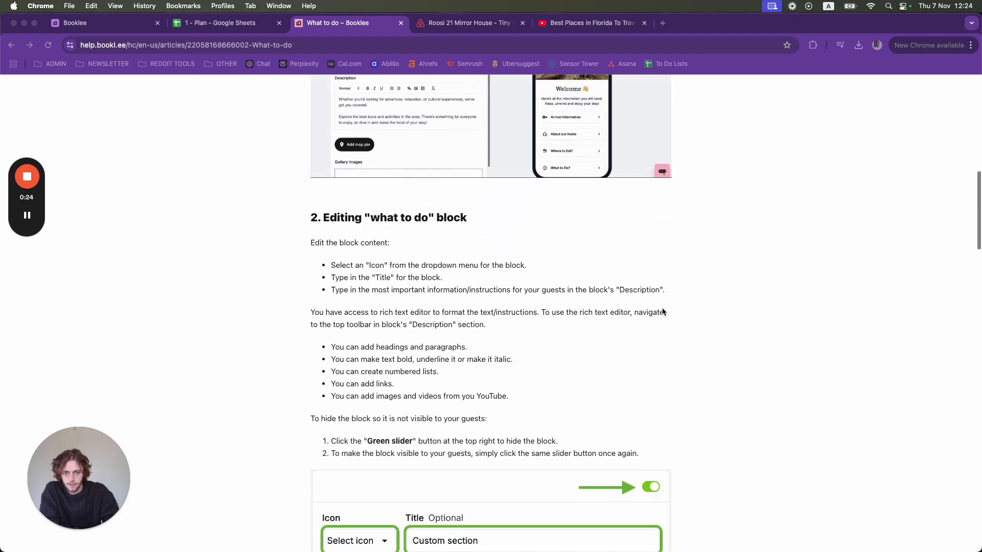
pyautogui.scroll(-1, 662, 312)
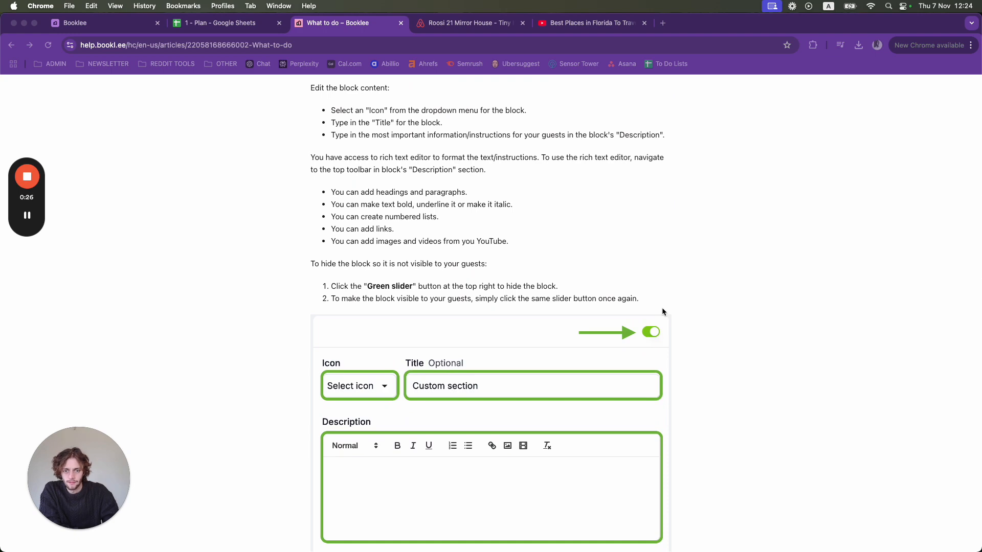
pyautogui.scroll(-3, 662, 311)
pyautogui.scroll(-8, 662, 312)
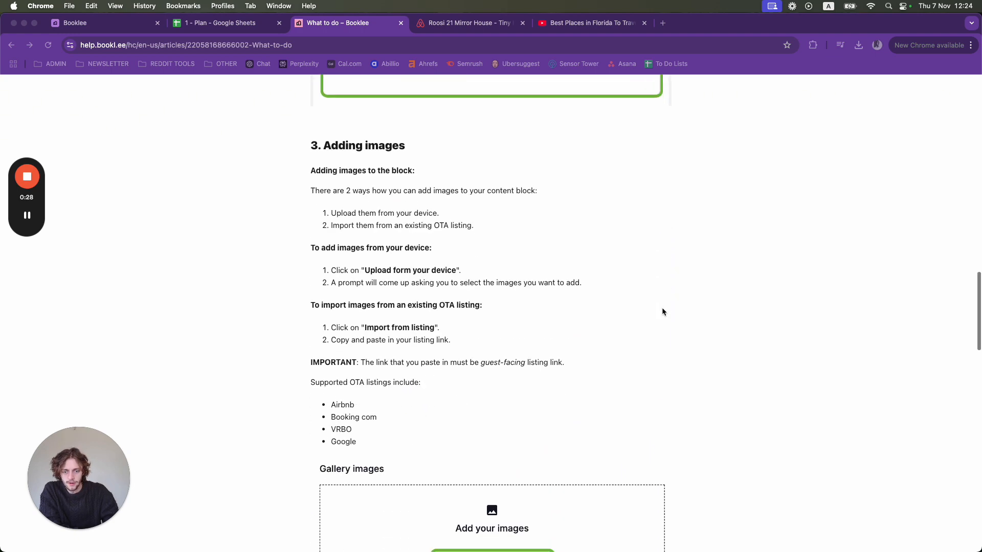
pyautogui.scroll(-3, 662, 312)
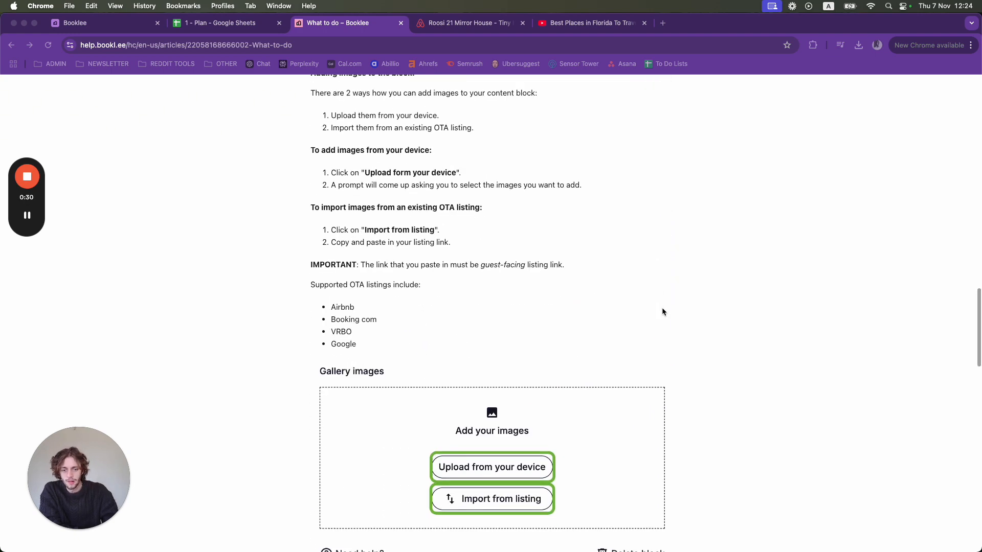
pyautogui.scroll(-3, 662, 311)
pyautogui.scroll(-2, 662, 311)
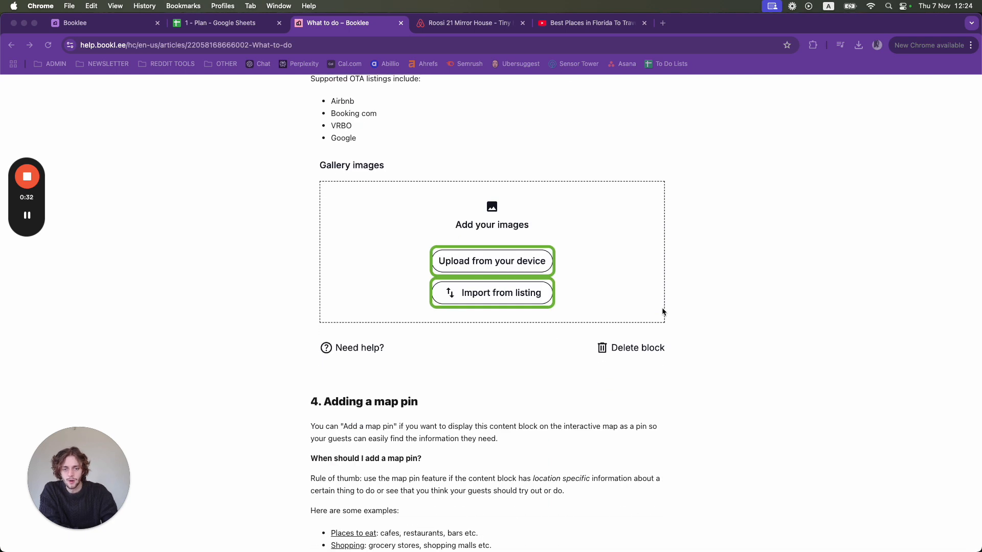
pyautogui.scroll(-1, 662, 311)
pyautogui.scroll(-1, 662, 311)
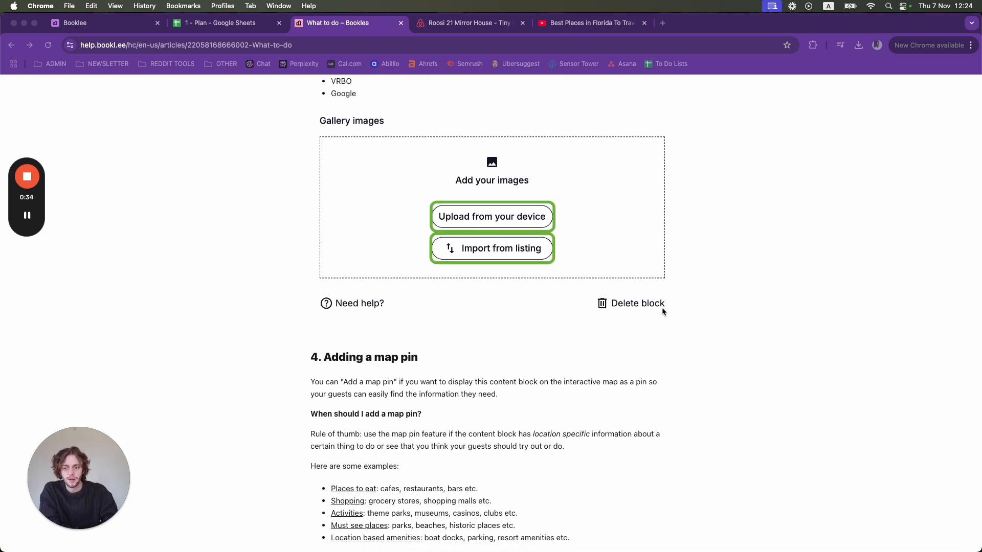
pyautogui.scroll(-1, 662, 309)
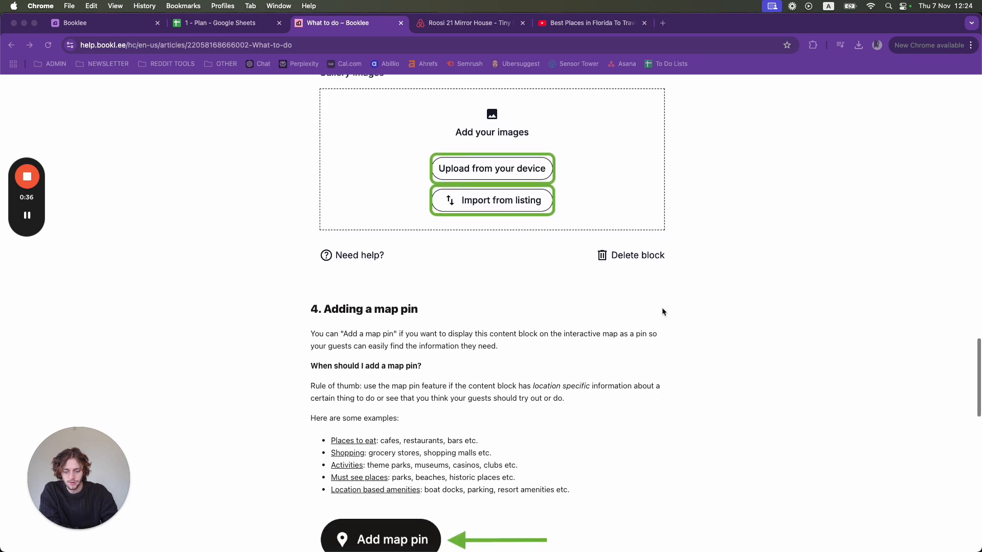
pyautogui.scroll(-4, 662, 311)
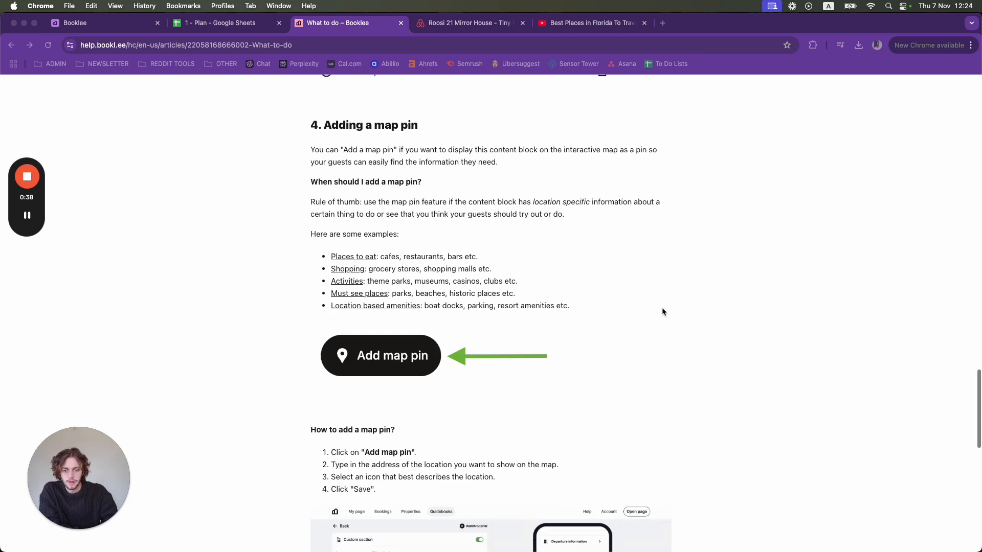
pyautogui.scroll(-2, 662, 311)
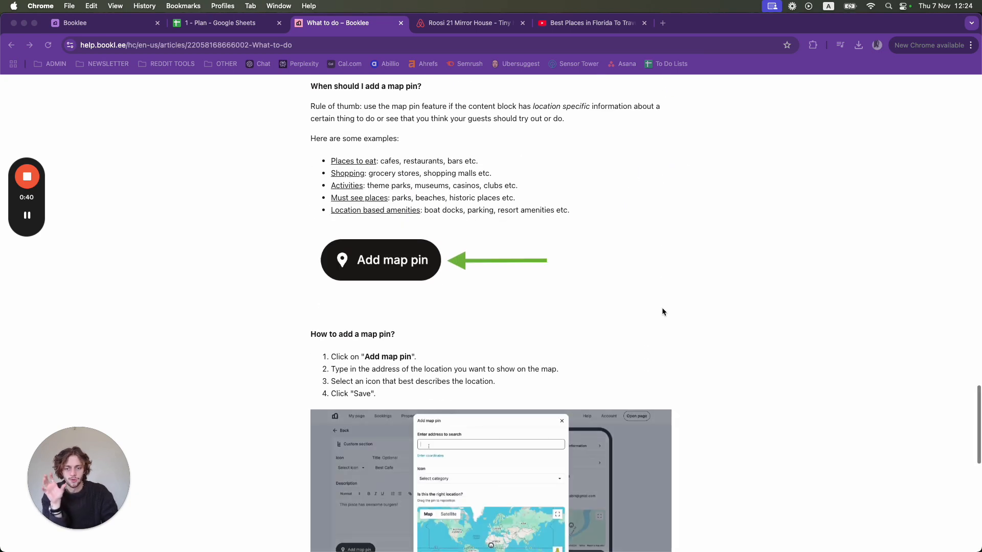
pyautogui.scroll(3, 662, 311)
pyautogui.scroll(12, 662, 311)
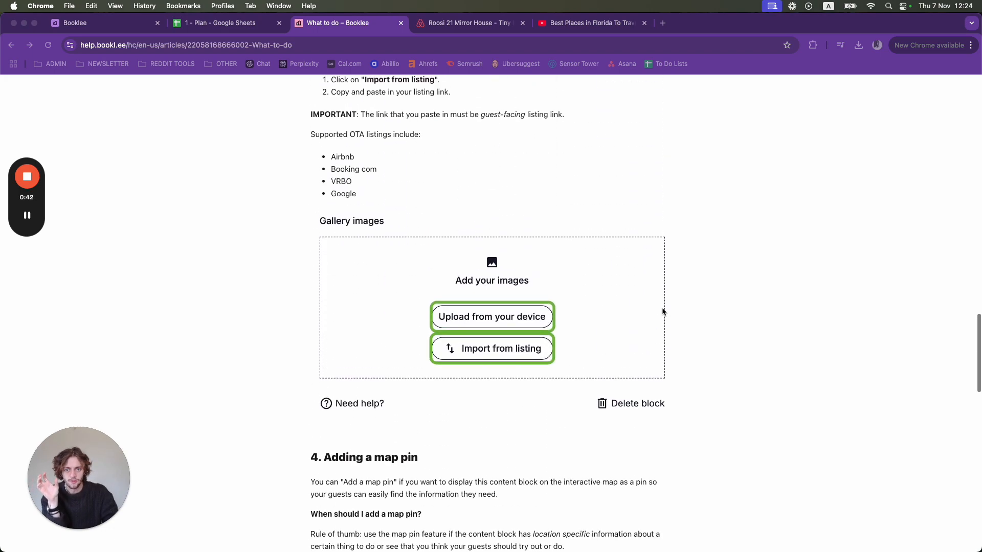
pyautogui.scroll(20, 662, 311)
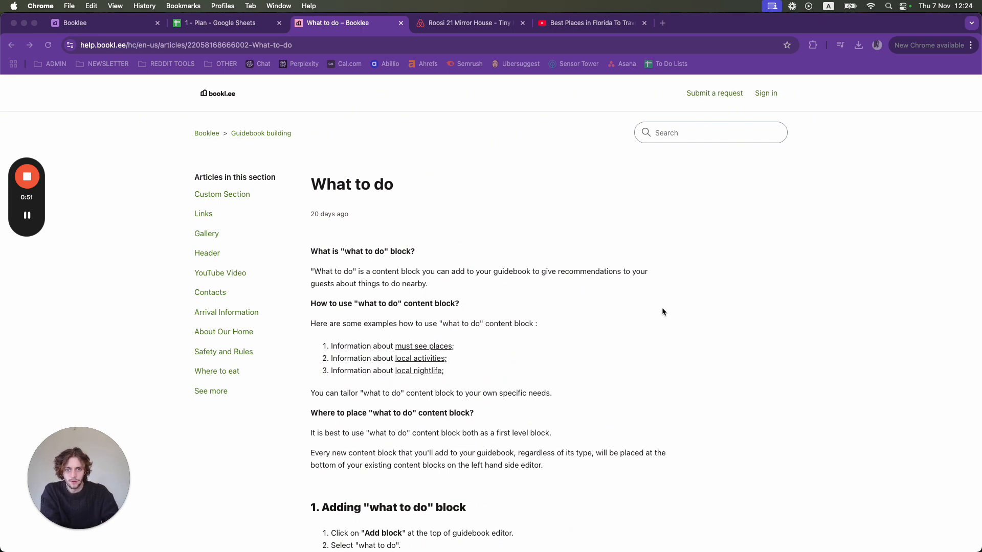
pyautogui.click(101, 27)
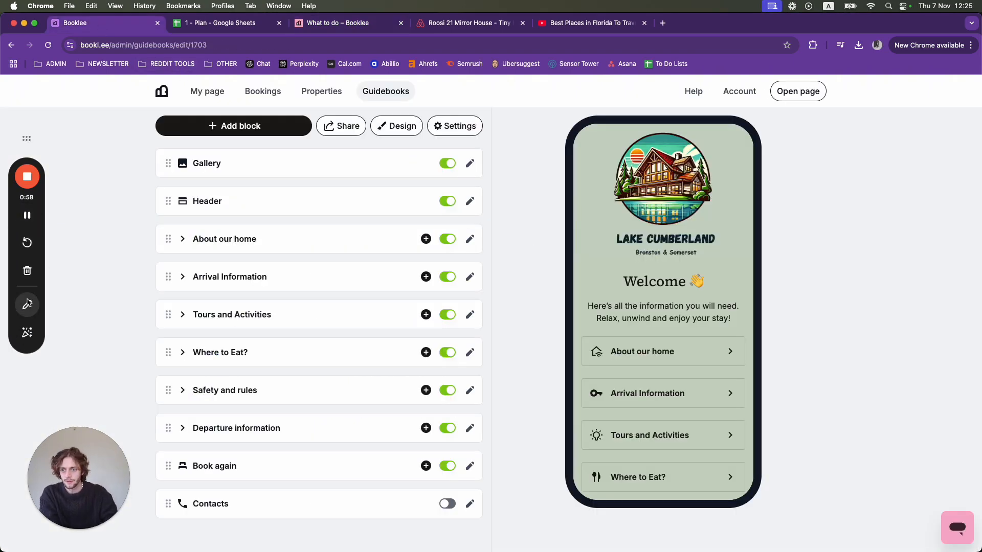
pyautogui.click(27, 306)
pyautogui.moveTo(546, 338)
pyautogui.mouseDown()
pyautogui.moveTo(750, 126)
pyautogui.moveTo(767, 359)
pyautogui.moveTo(552, 492)
pyautogui.moveTo(758, 394)
pyautogui.moveTo(755, 323)
pyautogui.mouseUp()
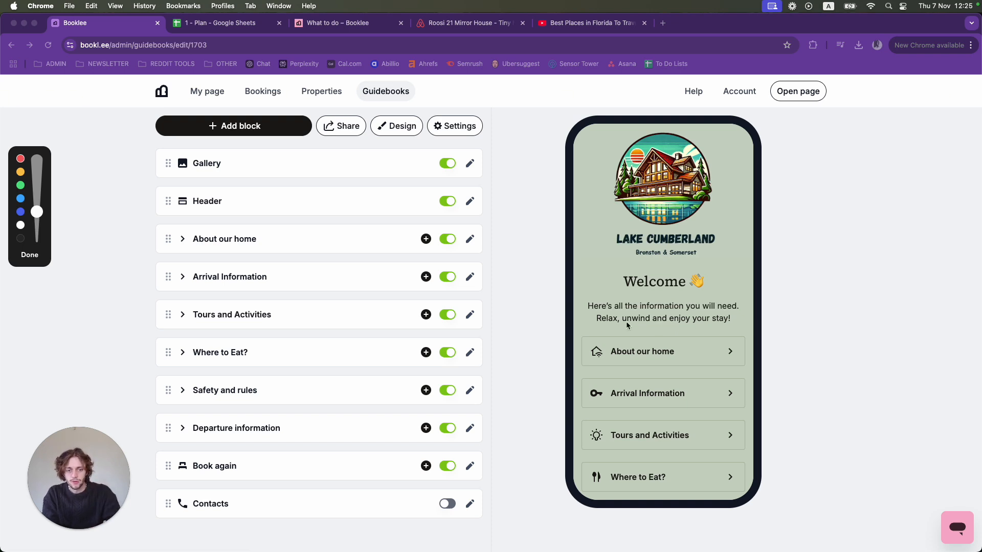
pyautogui.moveTo(552, 354)
pyautogui.mouseDown()
pyautogui.moveTo(552, 285)
pyautogui.moveTo(780, 136)
pyautogui.moveTo(794, 333)
pyautogui.mouseUp()
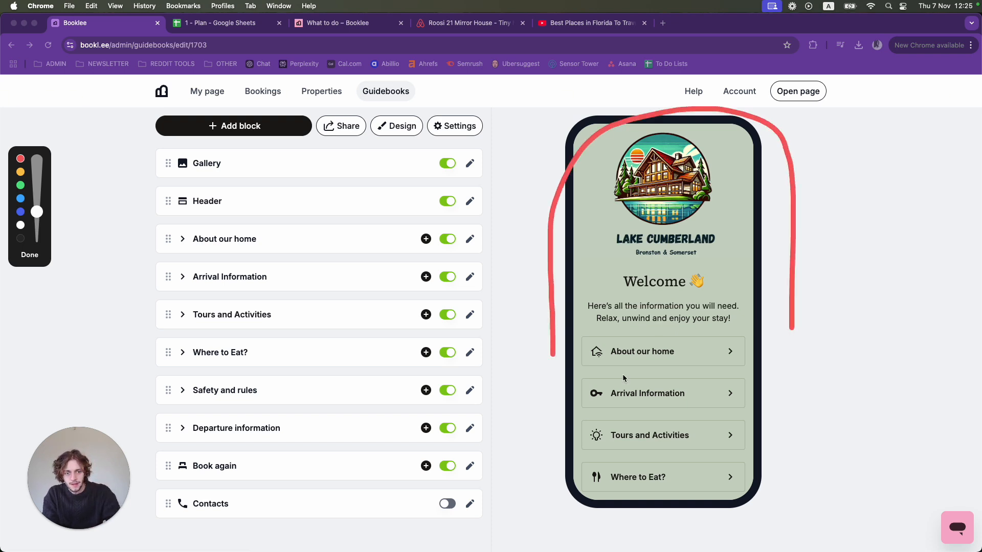
pyautogui.moveTo(553, 355)
pyautogui.mouseDown()
pyautogui.moveTo(657, 511)
pyautogui.moveTo(791, 323)
pyautogui.mouseUp()
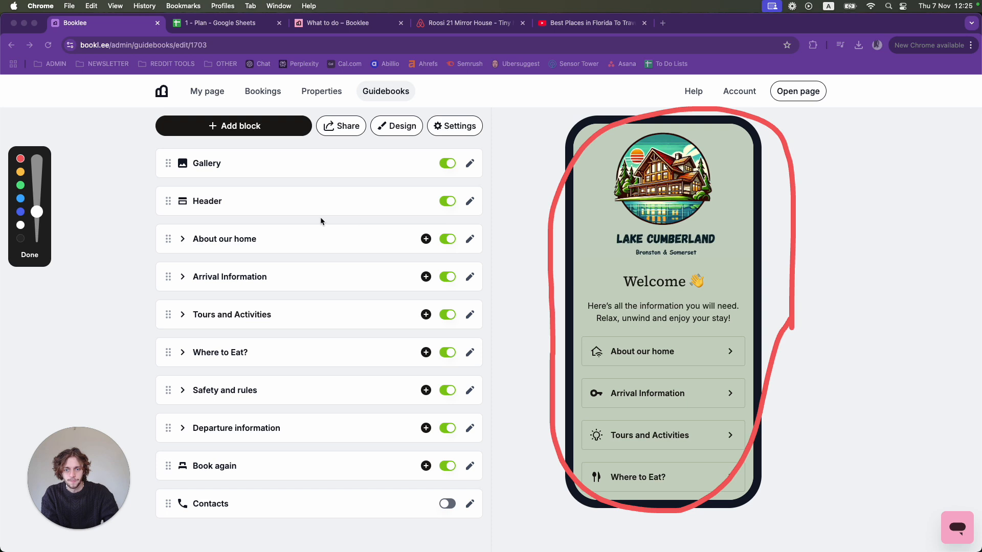
pyautogui.moveTo(143, 376)
pyautogui.mouseDown()
pyautogui.moveTo(145, 287)
pyautogui.moveTo(311, 129)
pyautogui.moveTo(473, 157)
pyautogui.mouseUp()
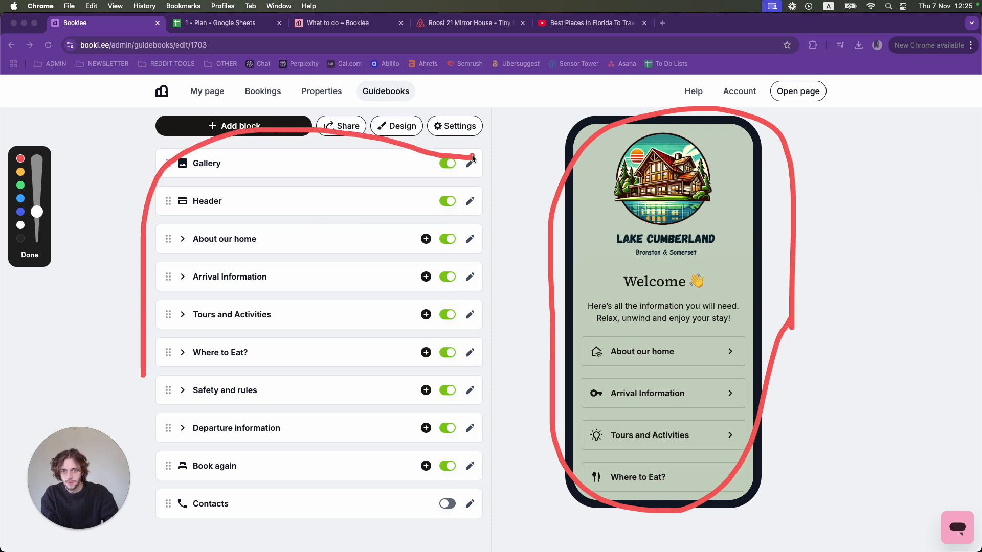
pyautogui.moveTo(142, 372)
pyautogui.mouseDown()
pyautogui.moveTo(158, 526)
pyautogui.moveTo(478, 513)
pyautogui.moveTo(488, 173)
pyautogui.mouseUp()
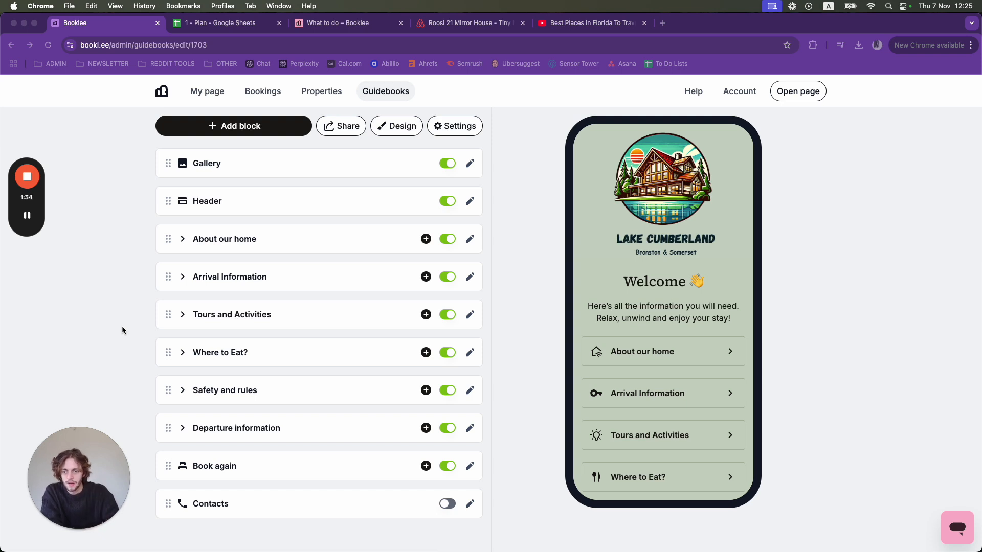
# - Review the block types that can be added to the guidebook, including What to do, without adding one
pyautogui.click(198, 134)
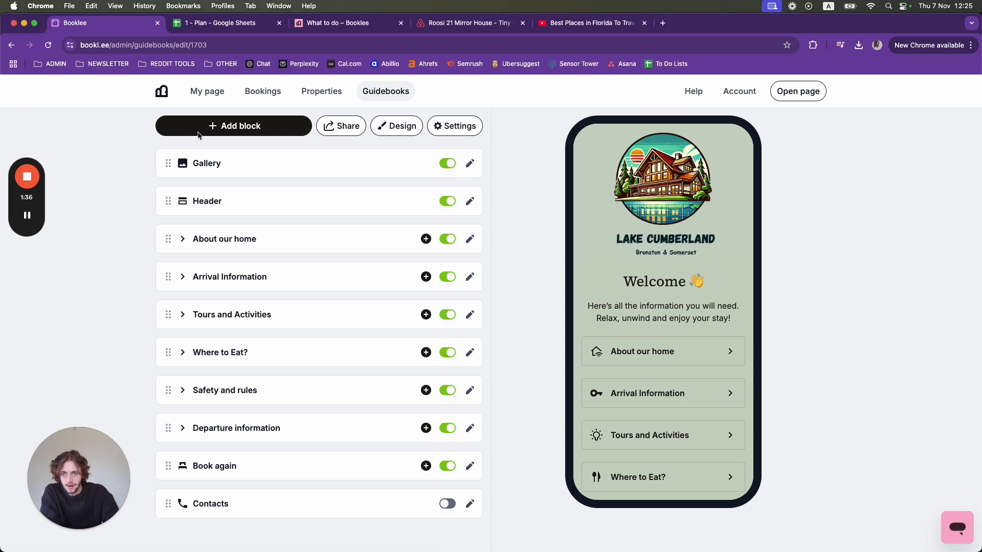
pyautogui.click(225, 136)
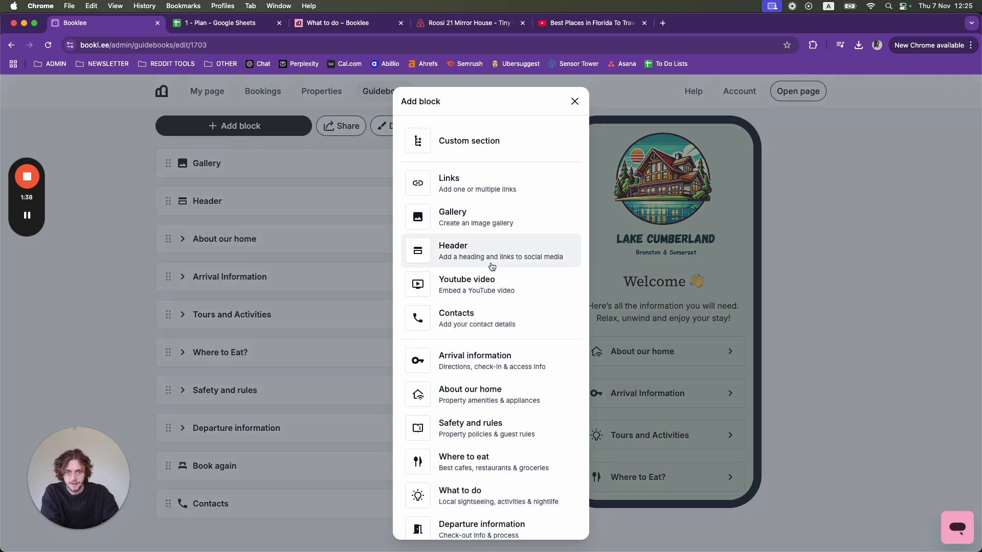
pyautogui.scroll(-1, 487, 336)
pyautogui.scroll(-1, 487, 336)
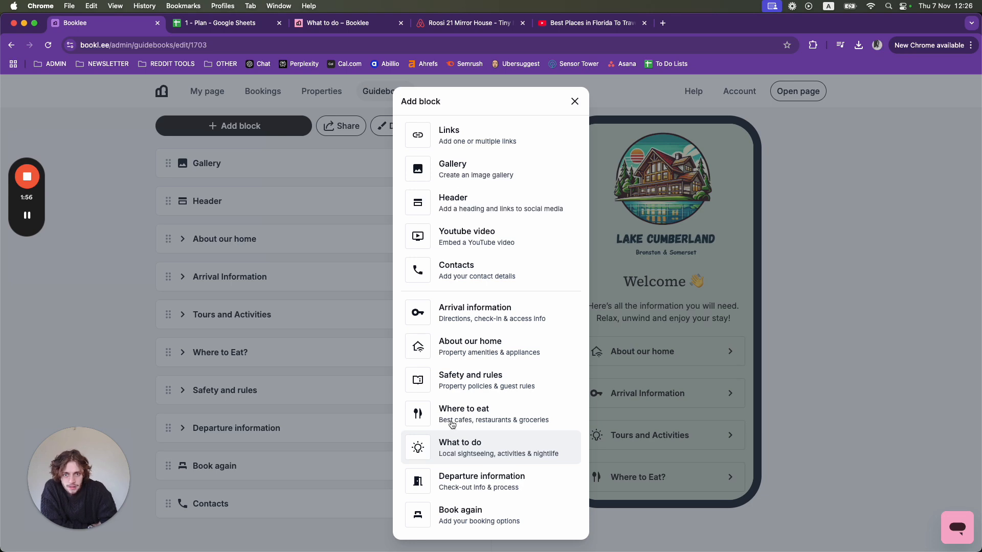
pyautogui.click(574, 101)
pyautogui.moveTo(16, 232)
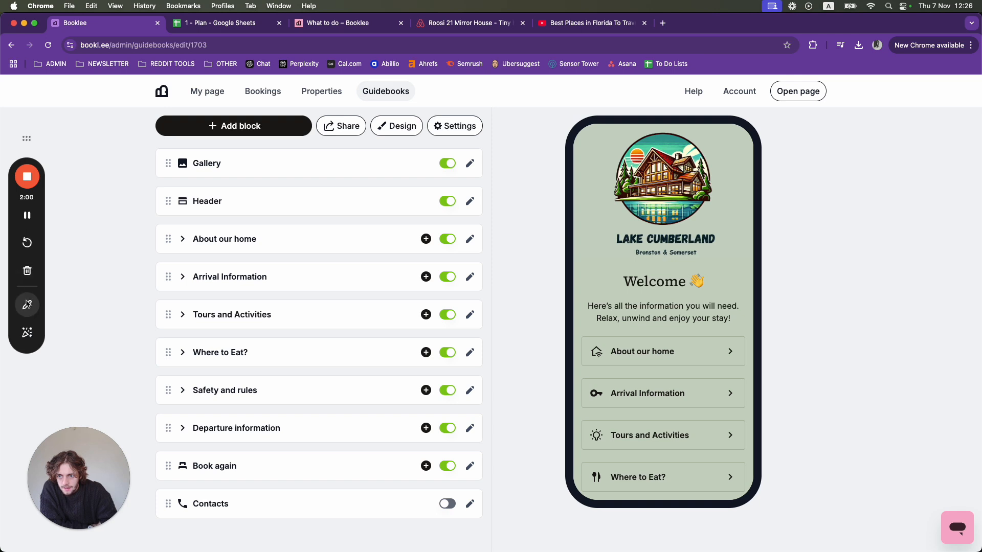
pyautogui.click(28, 307)
pyautogui.moveTo(168, 306)
pyautogui.mouseDown()
pyautogui.moveTo(165, 296)
pyautogui.moveTo(145, 340)
pyautogui.moveTo(161, 341)
pyautogui.mouseUp()
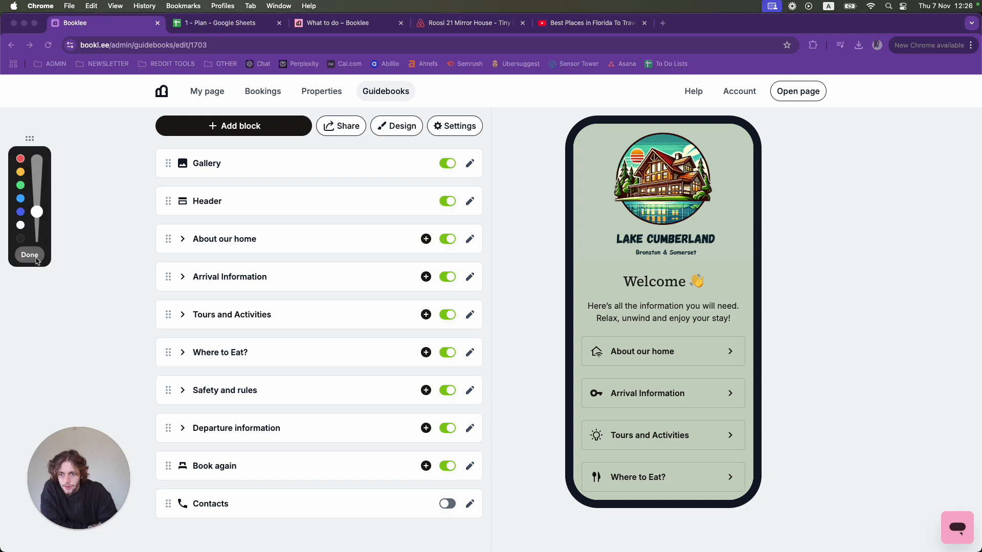
pyautogui.click(30, 254)
# - Open the Tours and Activities block for editing and examine its description, map pin, gallery images and available icons
pyautogui.click(228, 322)
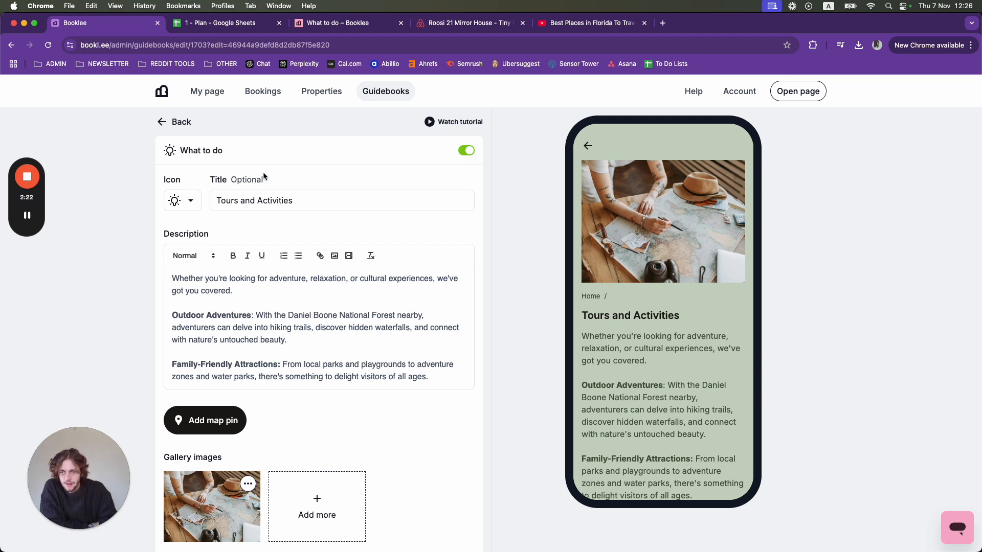
pyautogui.scroll(-2, 229, 271)
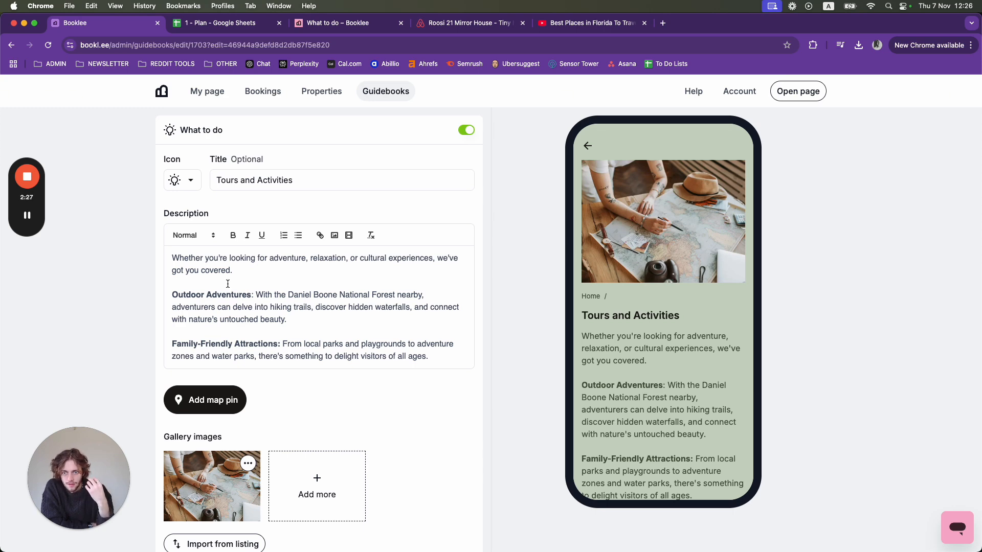
pyautogui.scroll(-2, 228, 284)
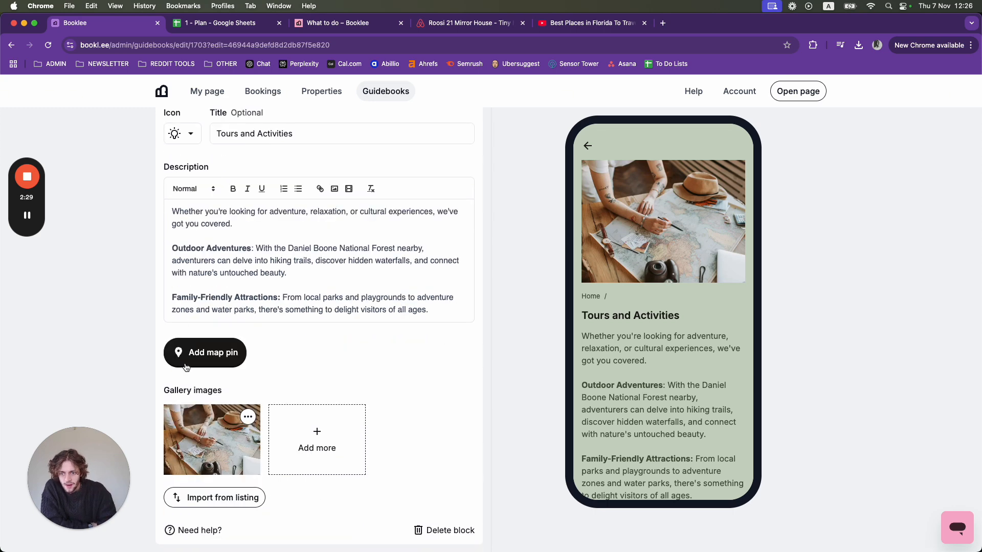
pyautogui.scroll(-2, 256, 437)
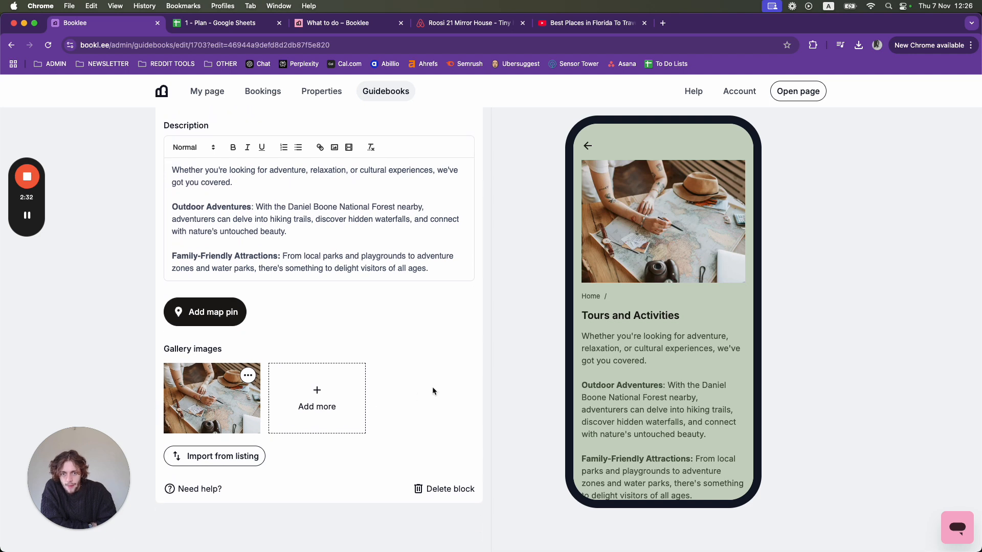
pyautogui.scroll(1, 432, 391)
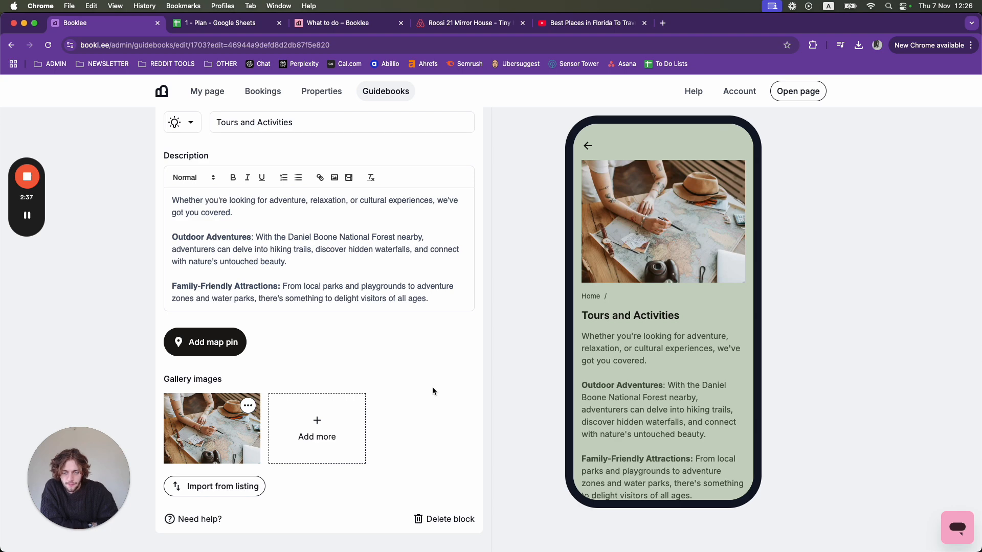
pyautogui.scroll(3, 433, 391)
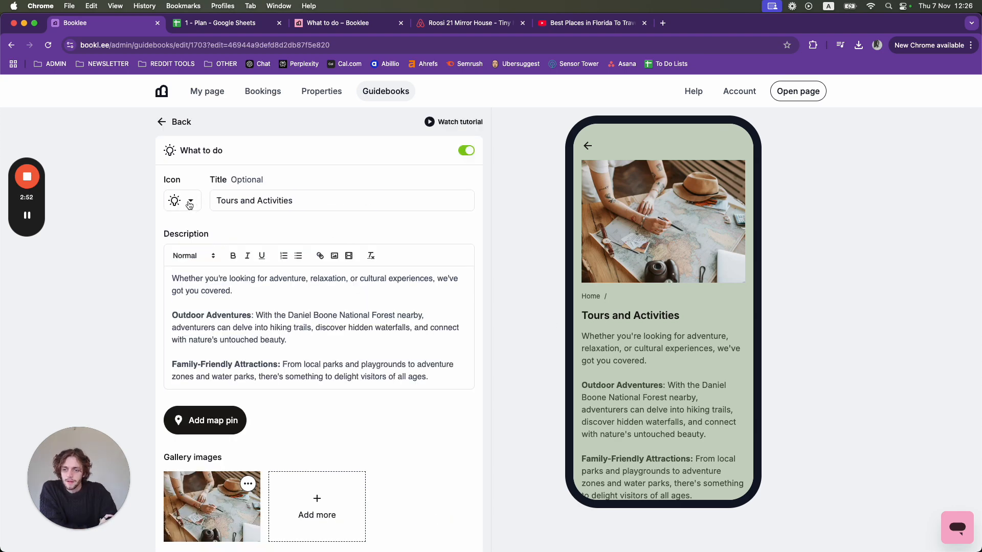
pyautogui.click(189, 205)
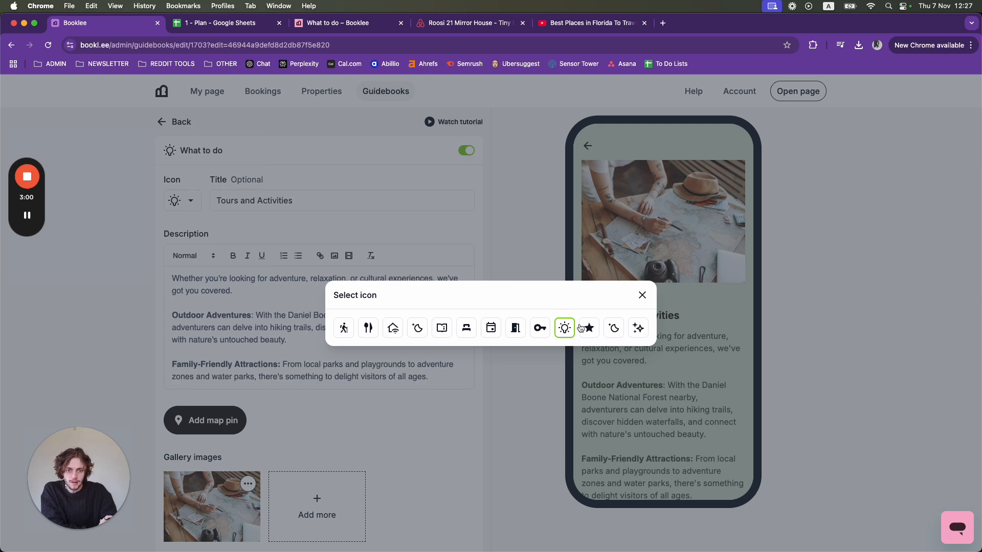
pyautogui.click(642, 296)
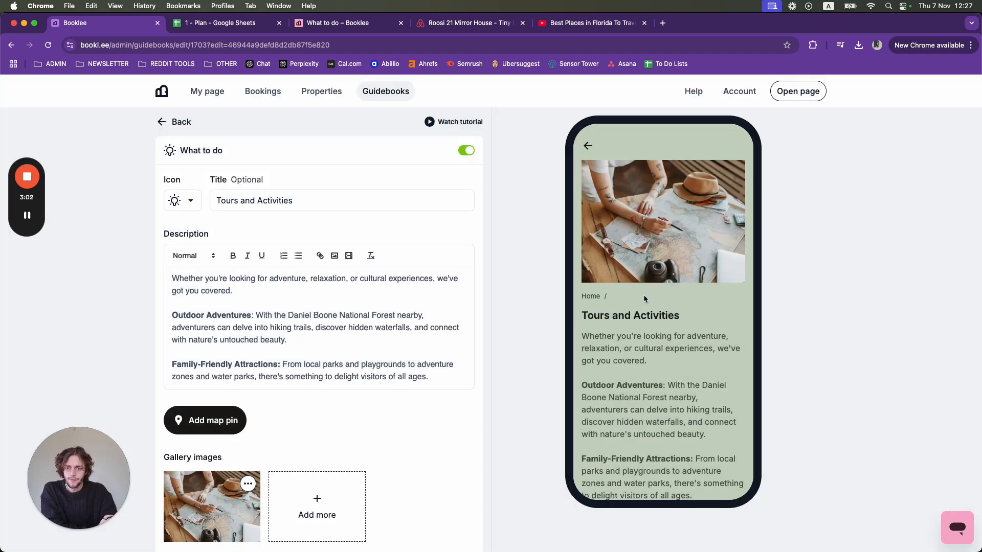
# - Change the block's title to "Tours and Activities test"
pyautogui.click(330, 201)
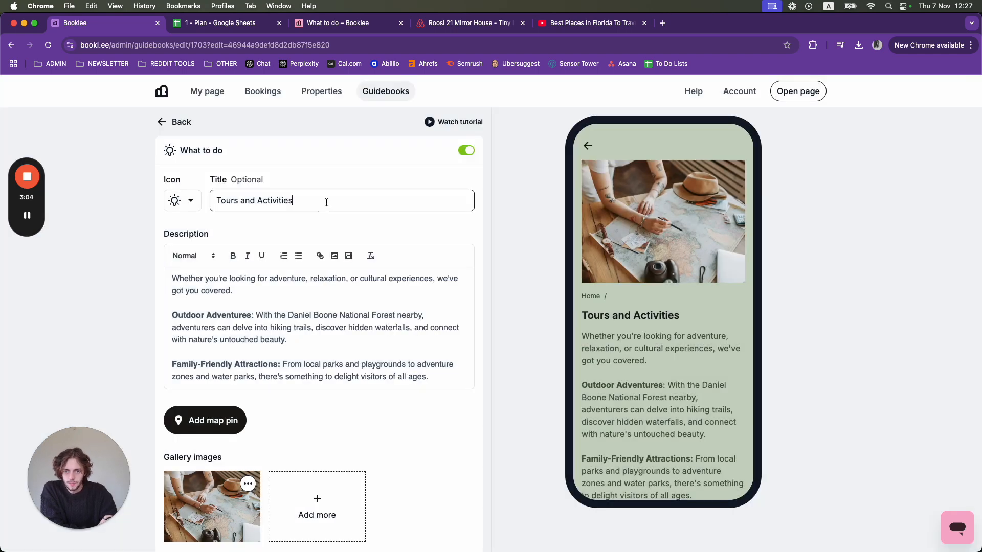
pyautogui.write('test')
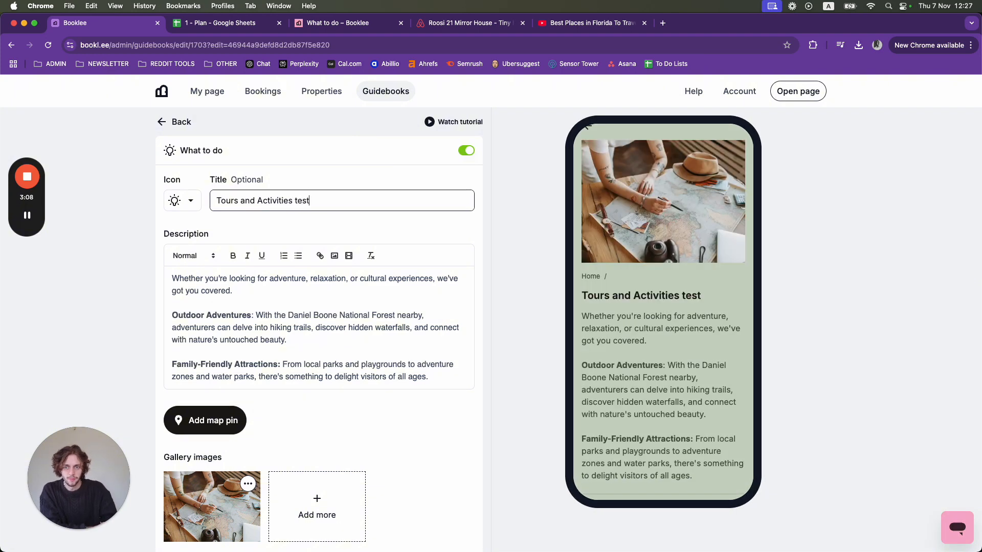
pyautogui.moveTo(34, 237)
pyautogui.click(26, 300)
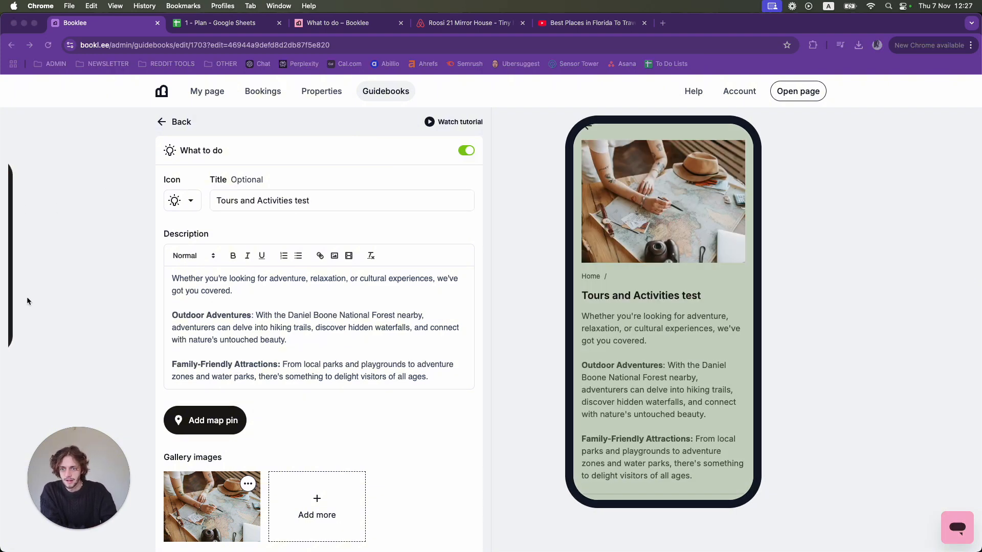
pyautogui.moveTo(672, 302); pyautogui.dragTo(708, 304)
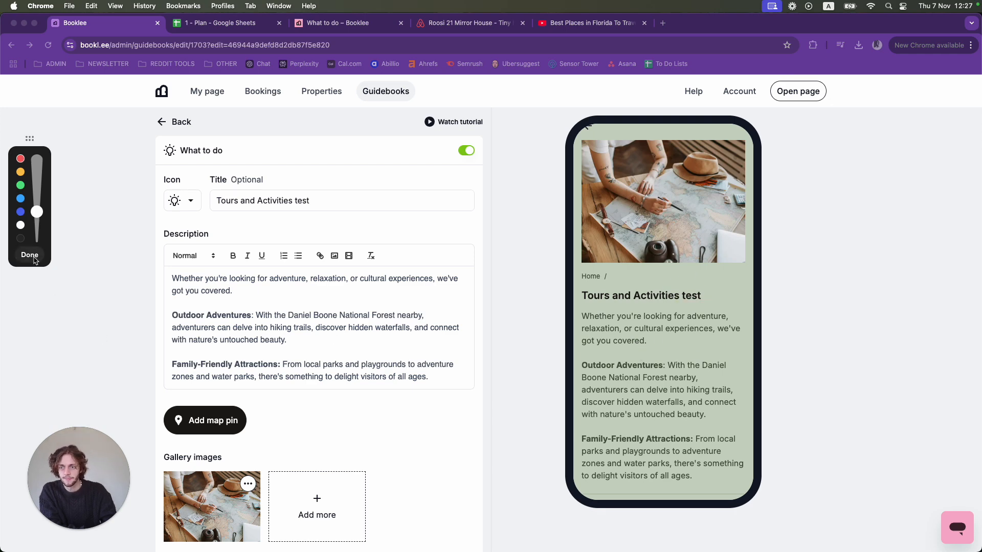
pyautogui.click(30, 254)
# - Remove the word "test" from the block's title so it reads "Tours and Activities"
pyautogui.press('BackSpace')
pyautogui.press('BackSpace')
pyautogui.press('BackSpace')
pyautogui.press('BackSpace')
pyautogui.press('BackSpace')
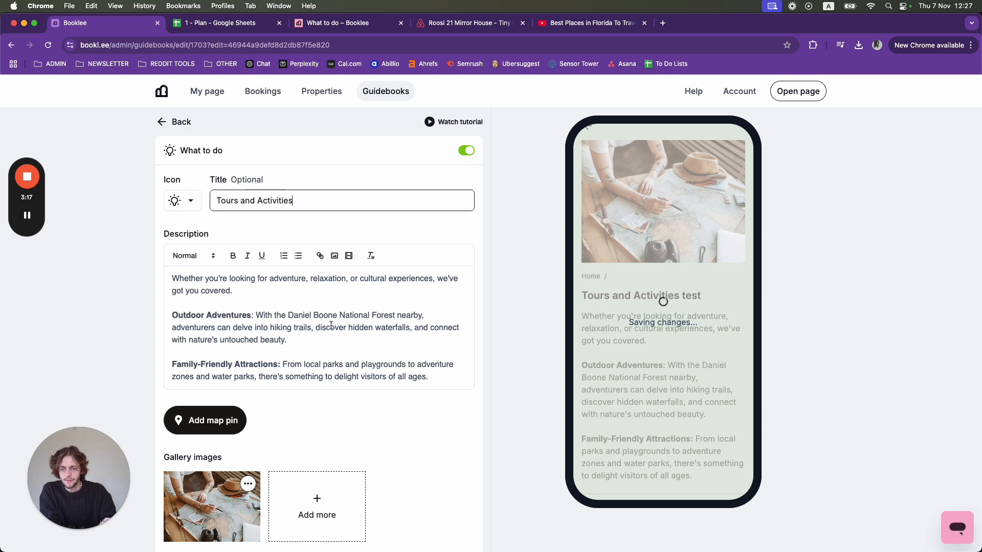
# - Add the word "Test" to the end of the description's last paragraph, and delete it again
pyautogui.click(344, 338)
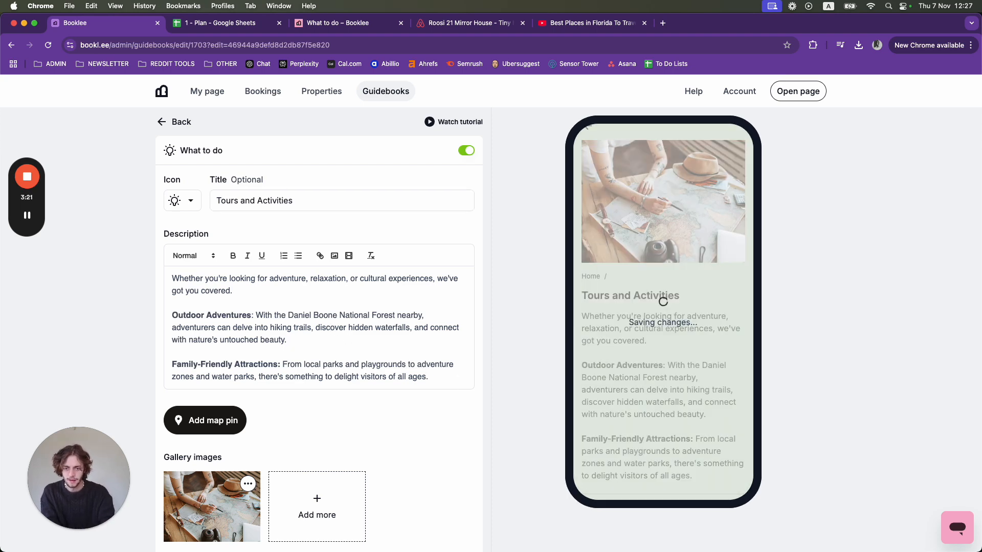
pyautogui.write('Test')
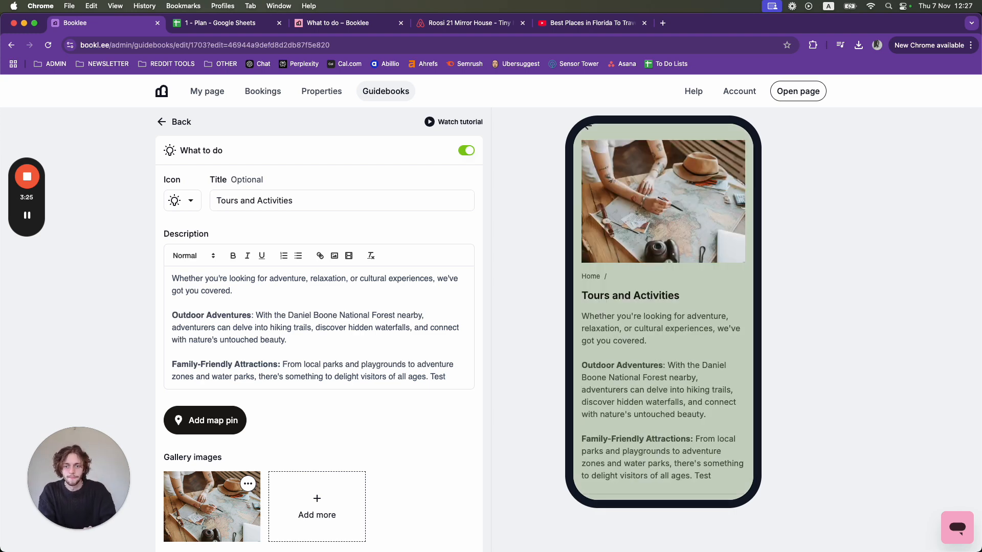
pyautogui.hotkey('shift', 'Left')
pyautogui.hotkey('shift', 'Left')
pyautogui.hotkey('shift', 'Left')
pyautogui.hotkey('shift', 'Left')
pyautogui.press('BackSpace')
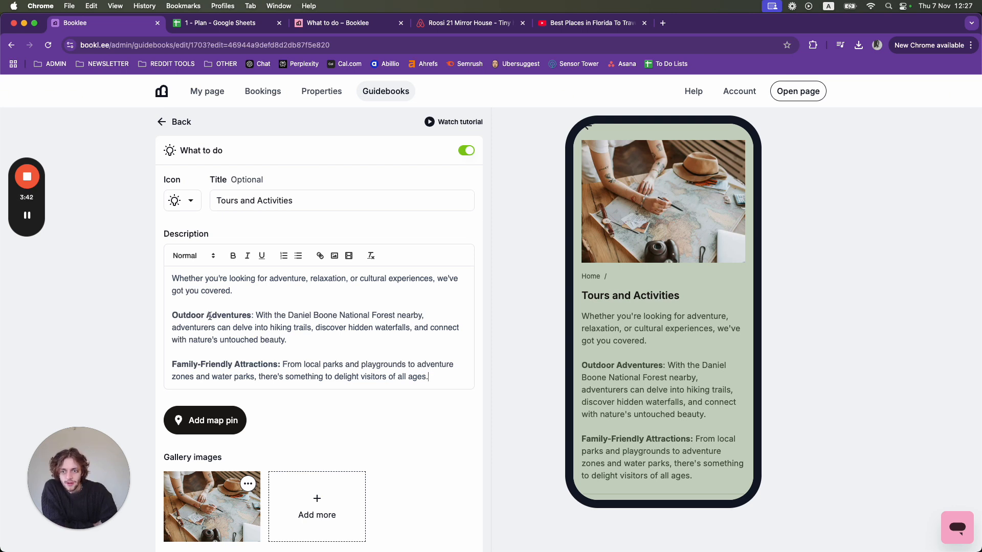
# - Examine the description's heading styles and the link entry for the words "Daniel Boone National", without applying either
pyautogui.click(207, 257)
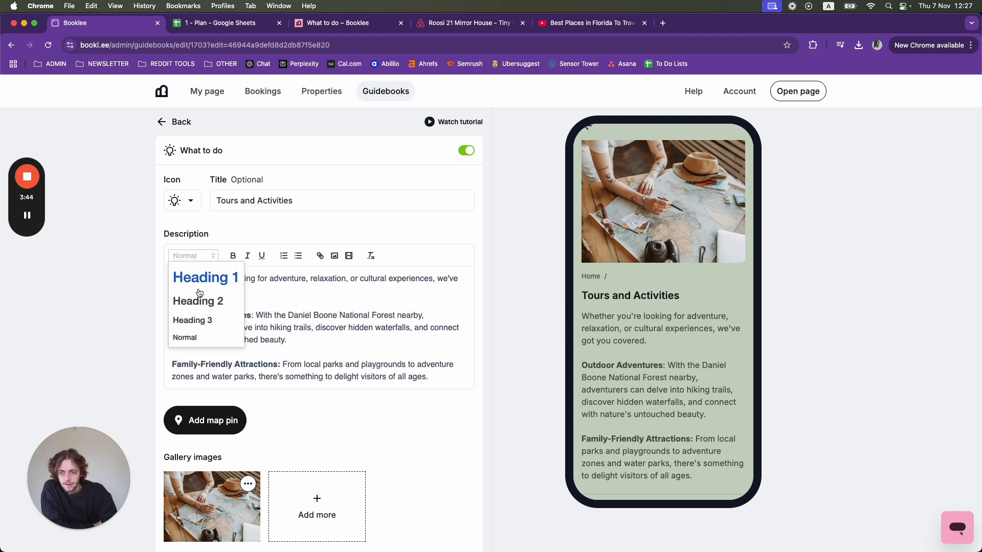
pyautogui.click(237, 244)
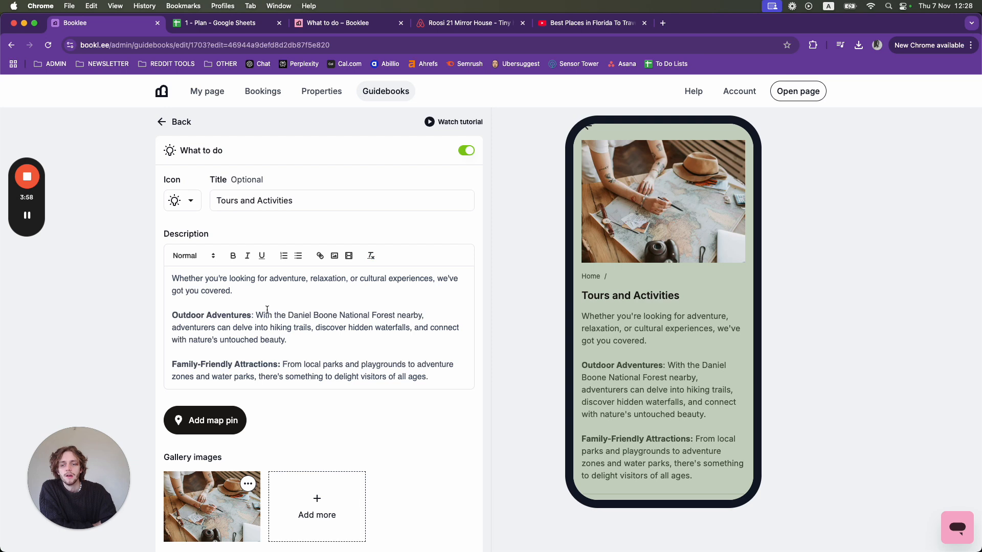
pyautogui.moveTo(287, 315); pyautogui.dragTo(371, 314)
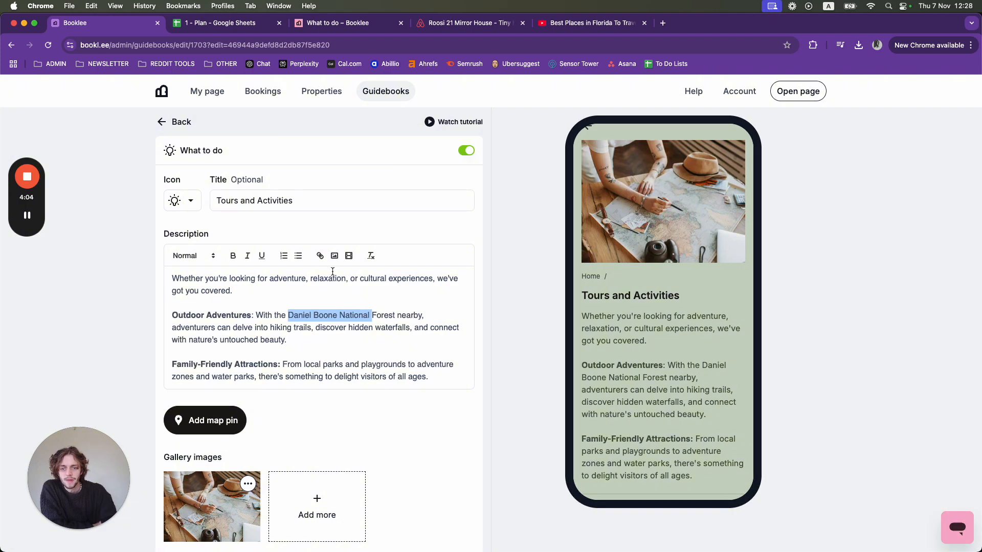
pyautogui.click(320, 256)
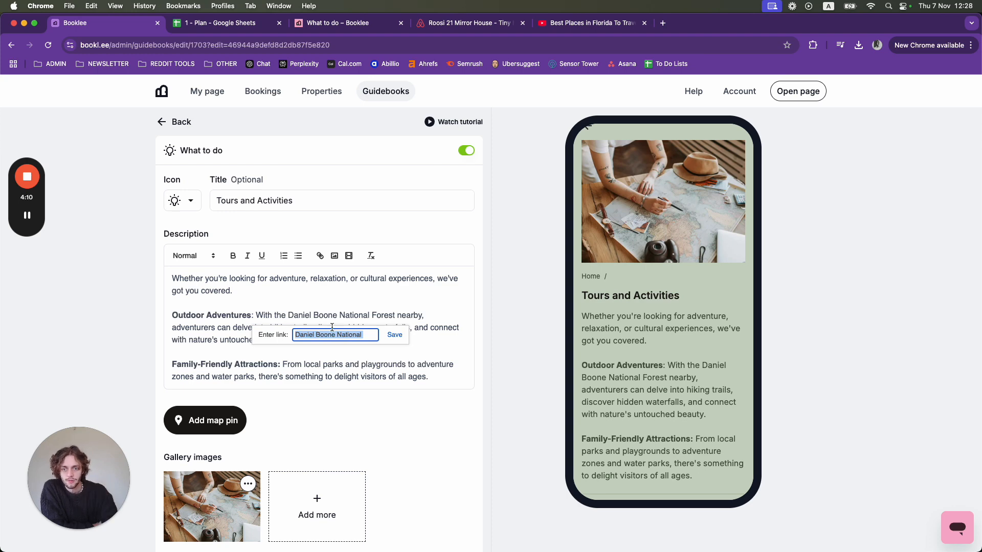
pyautogui.click(357, 303)
# - Insert the image home.jpeg from Downloads below the description's last paragraph, and delete it after checking the preview
pyautogui.click(437, 376)
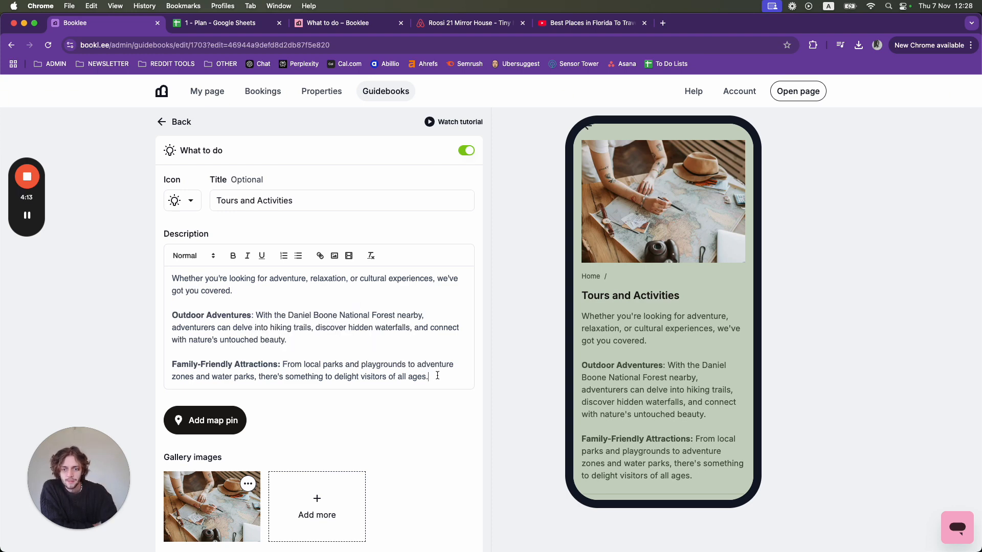
pyautogui.press('Return')
pyautogui.press('Return')
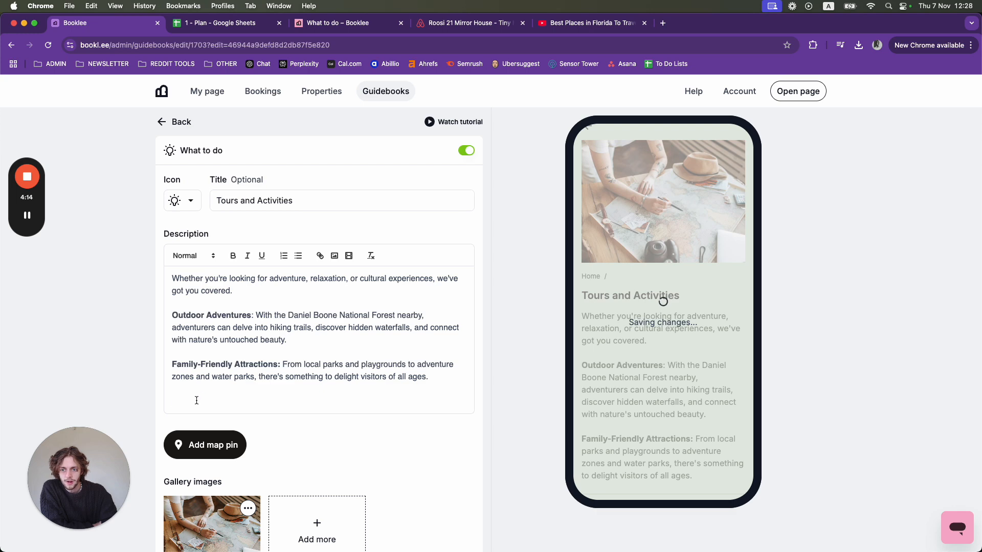
pyautogui.click(334, 256)
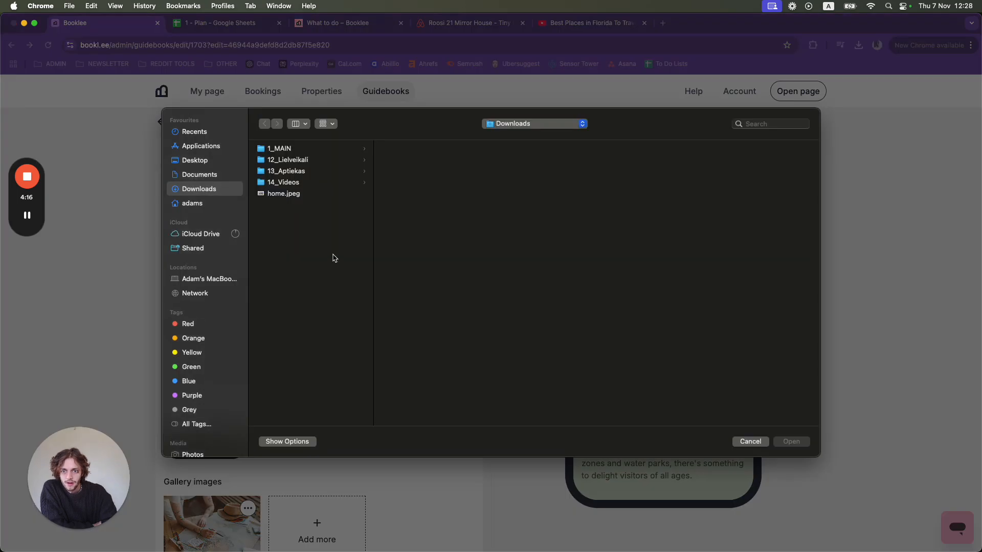
pyautogui.click(298, 195)
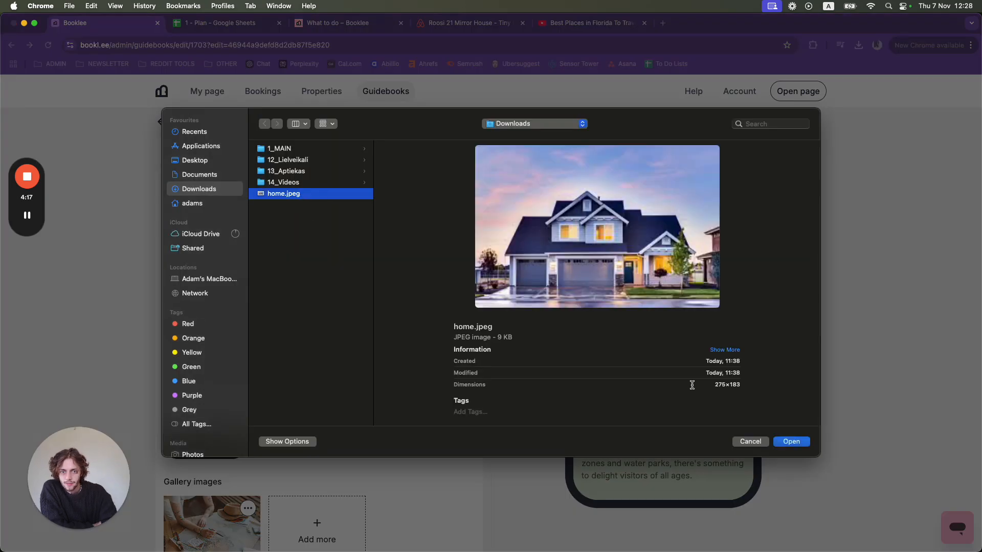
pyautogui.click(791, 441)
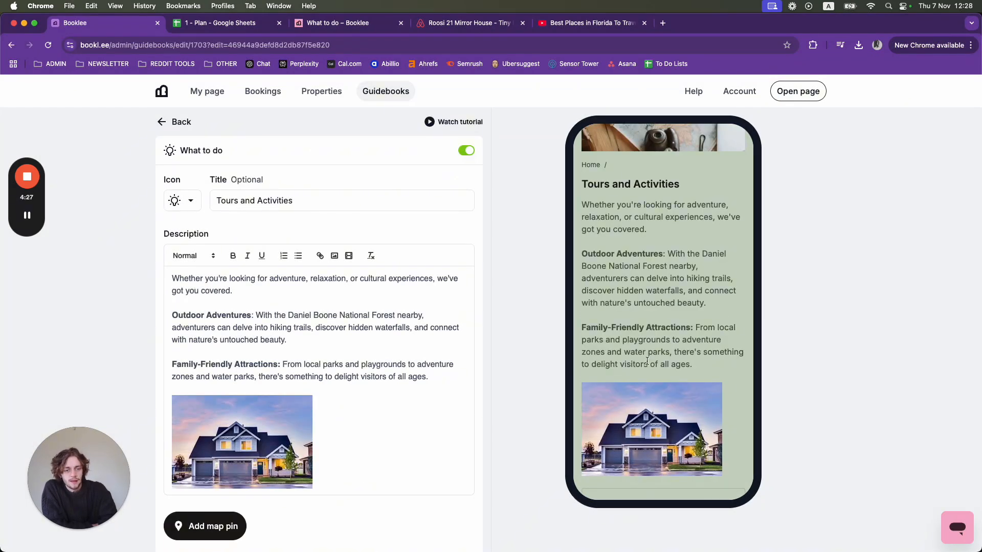
pyautogui.scroll(-2, 647, 361)
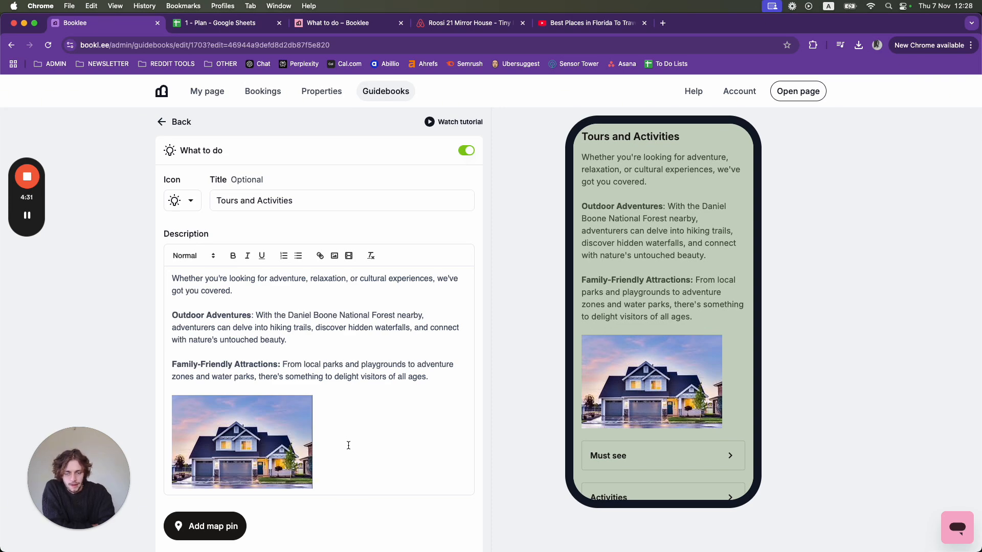
pyautogui.press('BackSpace')
pyautogui.press('BackSpace')
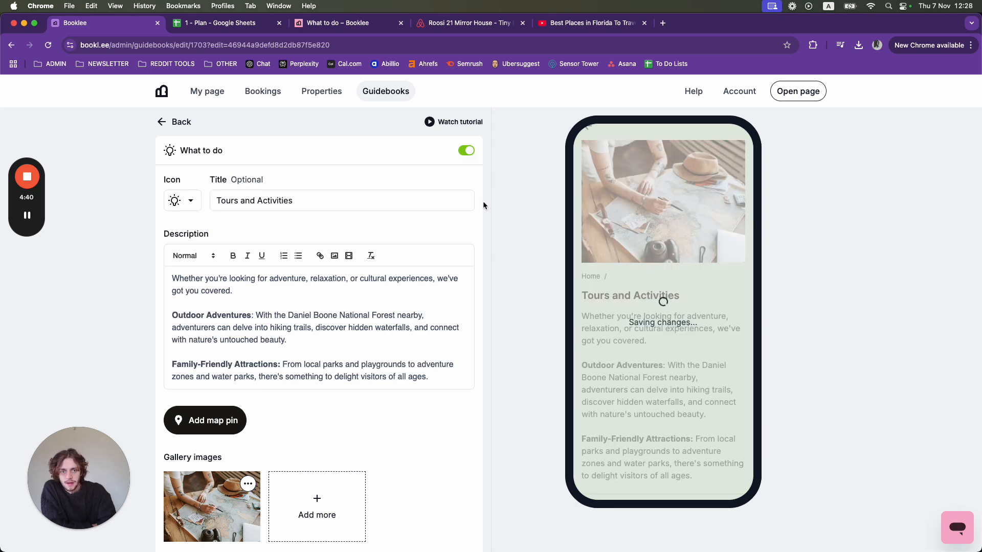
# - Switch to YouTube and copy the address of the video about the best places in Florida to travel
pyautogui.click(579, 26)
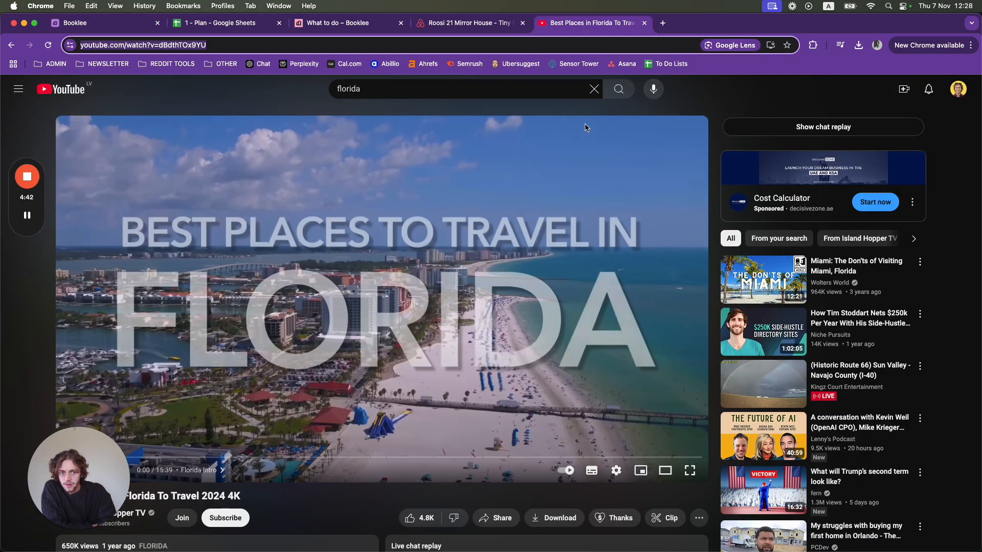
pyautogui.click(691, 96)
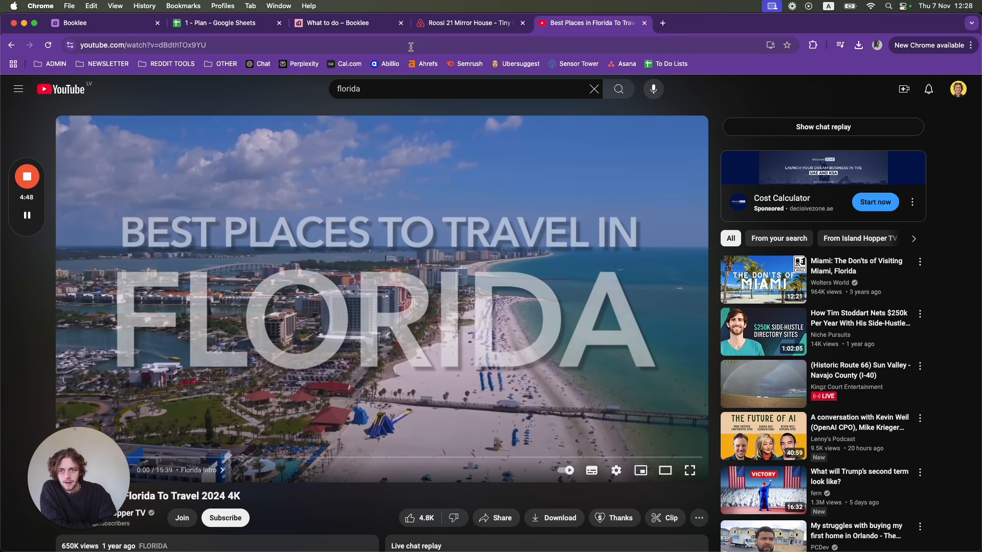
pyautogui.click(205, 45)
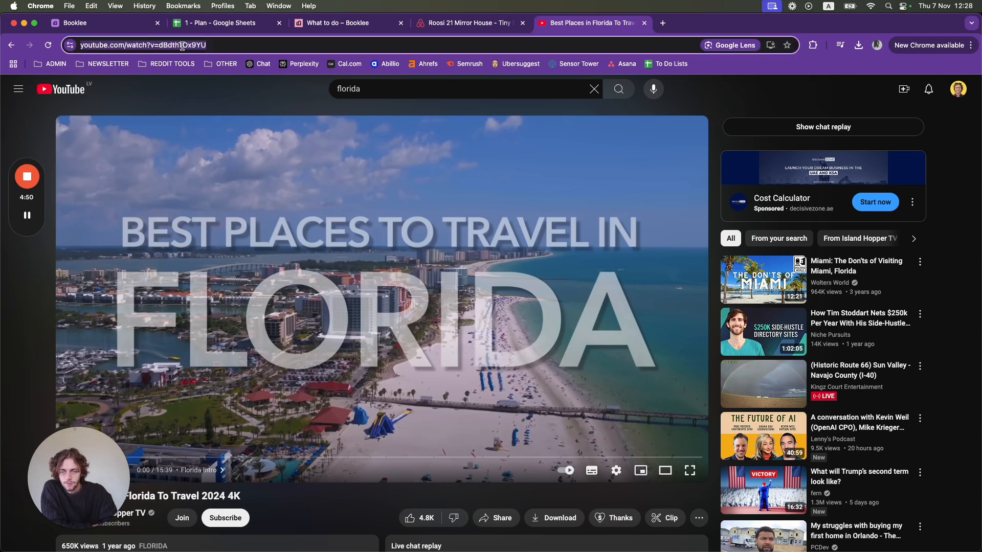
pyautogui.rightClick(182, 46)
pyautogui.click(205, 130)
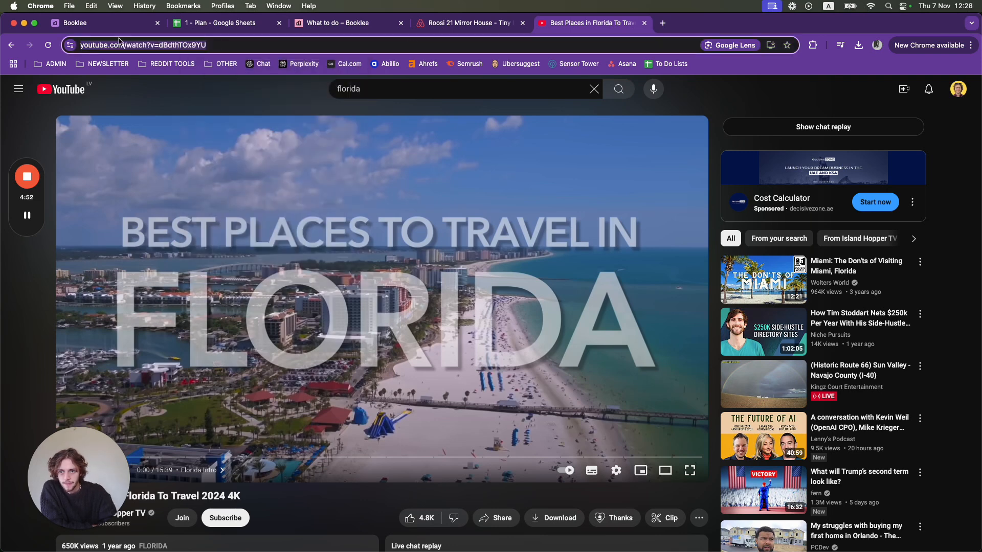
# - Return to the Booklee editor, embed the copied YouTube video at the end of the description, and delete it after checking the preview
pyautogui.click(120, 27)
pyautogui.click(349, 257)
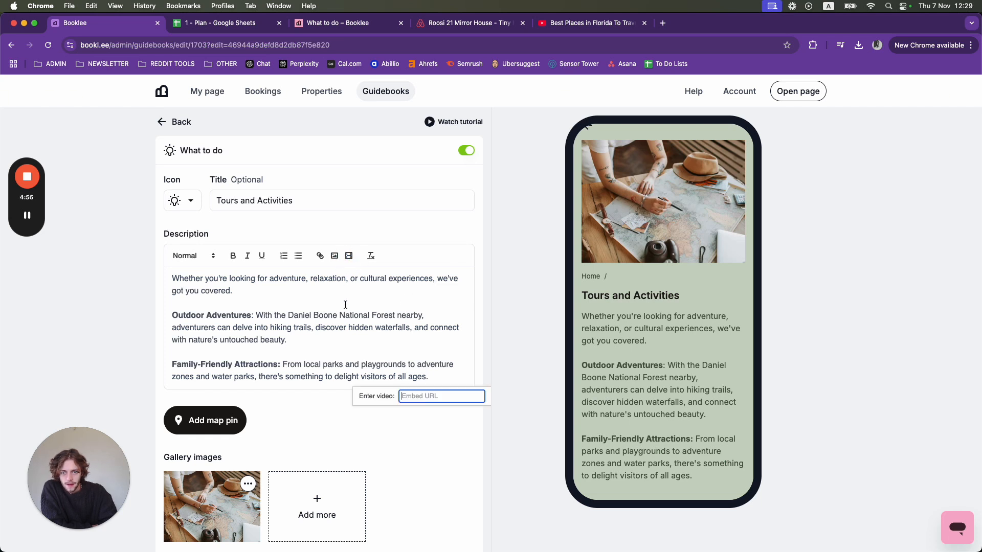
pyautogui.press('super+v')
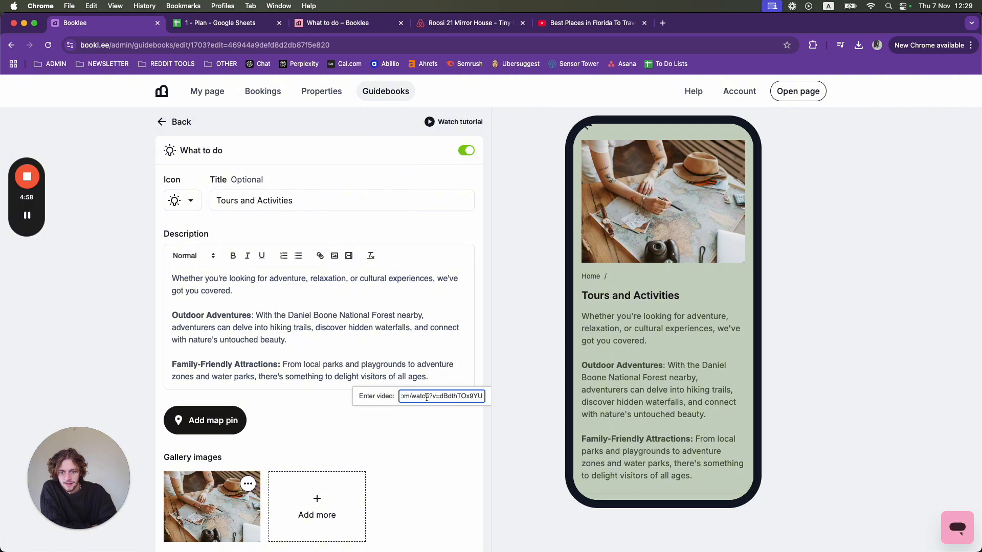
pyautogui.press('Return')
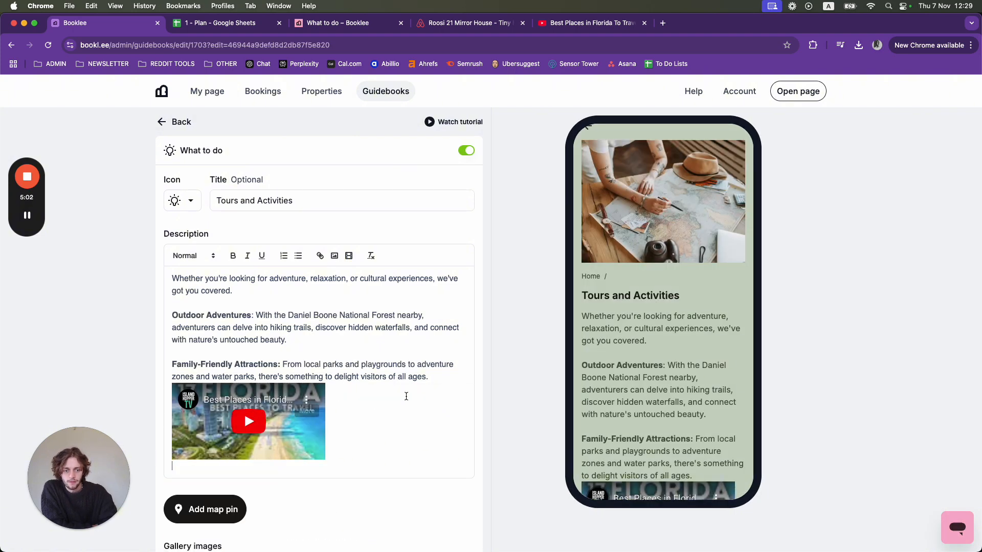
pyautogui.scroll(-3, 675, 414)
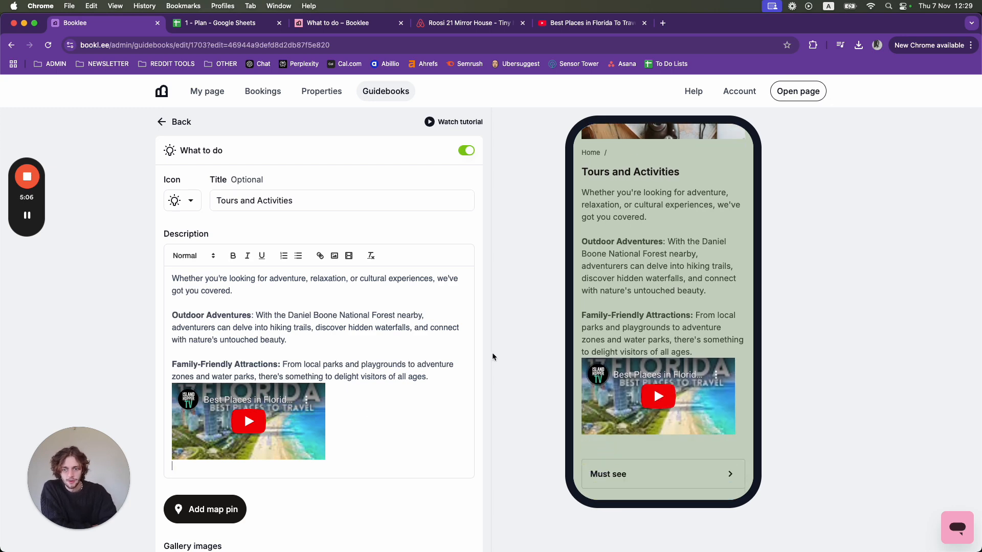
pyautogui.click(366, 422)
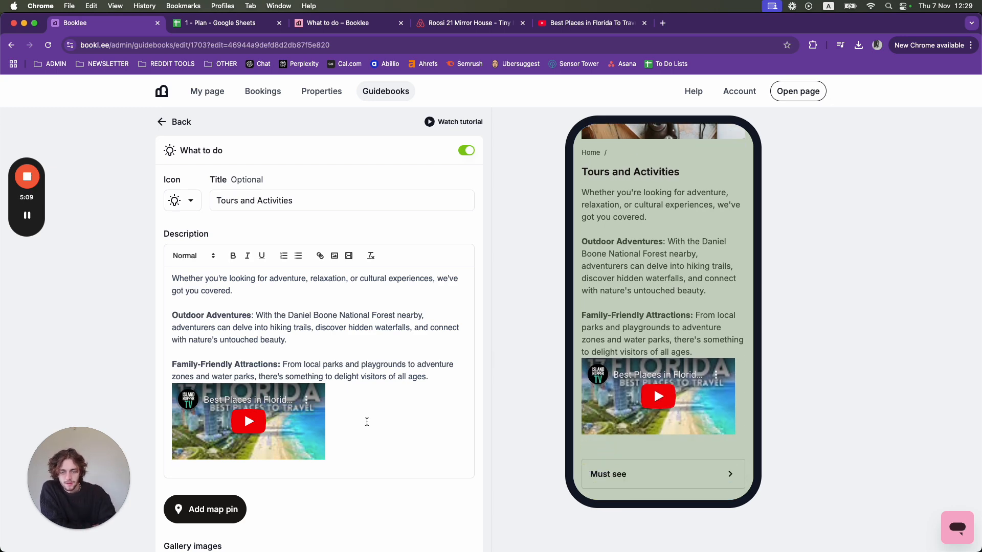
pyautogui.press('BackSpace')
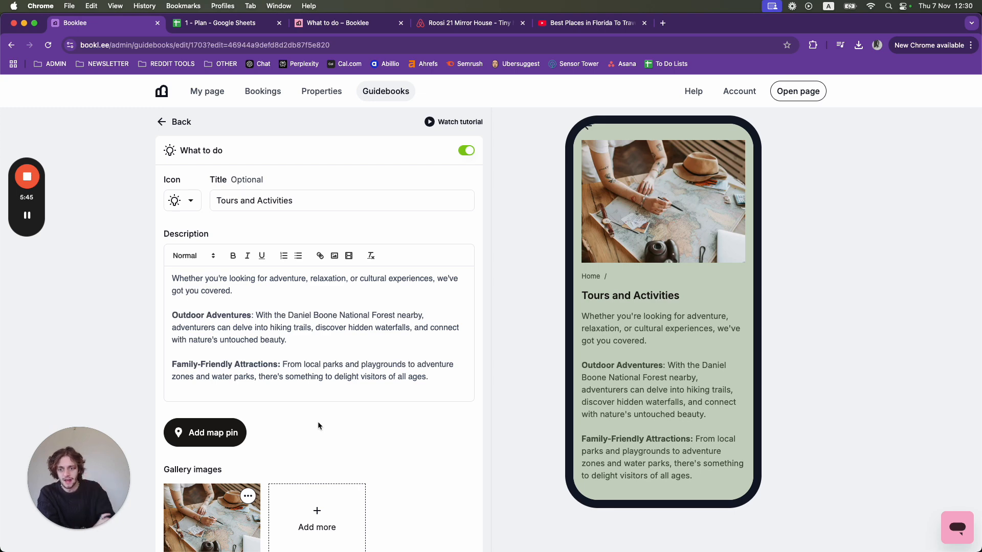
# - Add a map pin to the block by searching for "first", choosing First Markham Place, assigning the Sightseeing icon and saving it
pyautogui.click(214, 433)
pyautogui.click(376, 171)
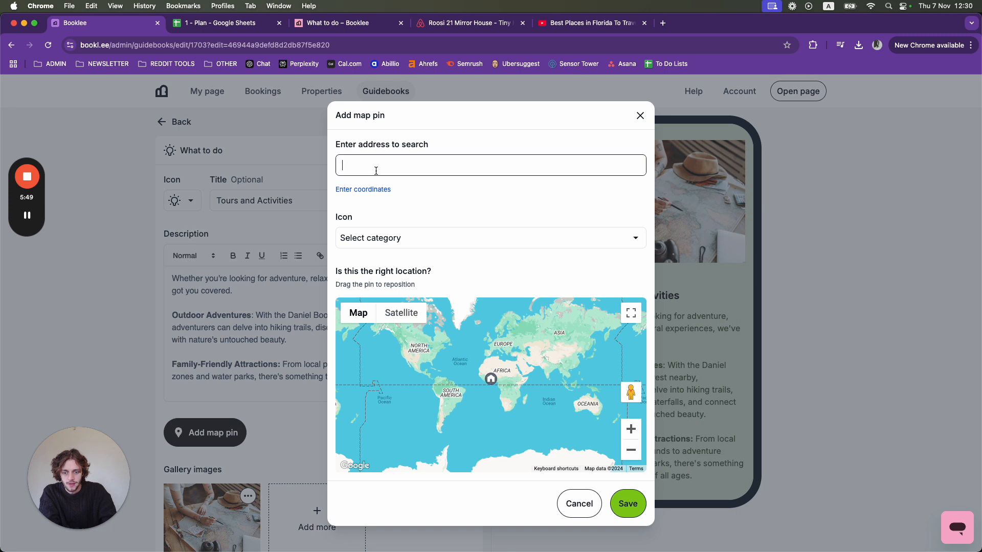
pyautogui.write('first')
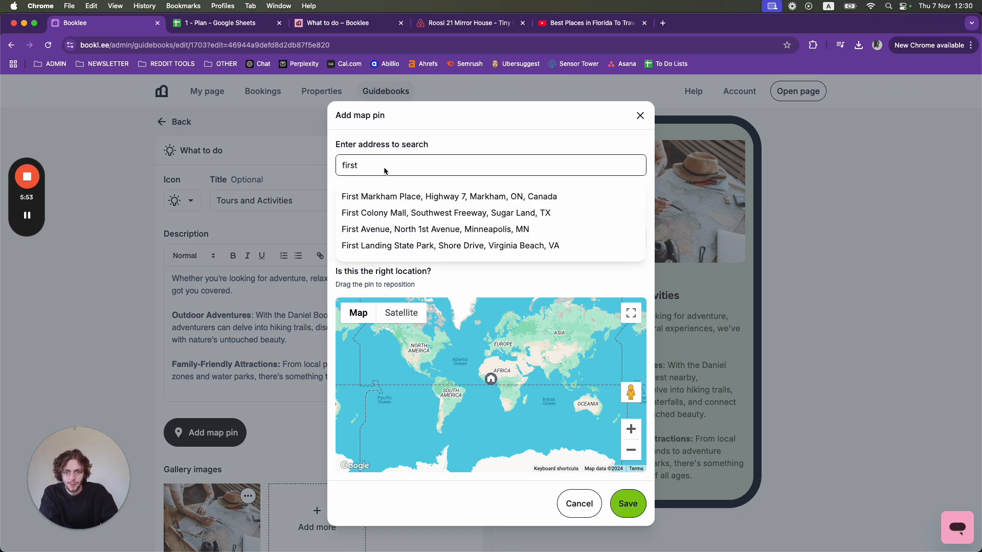
pyautogui.click(409, 198)
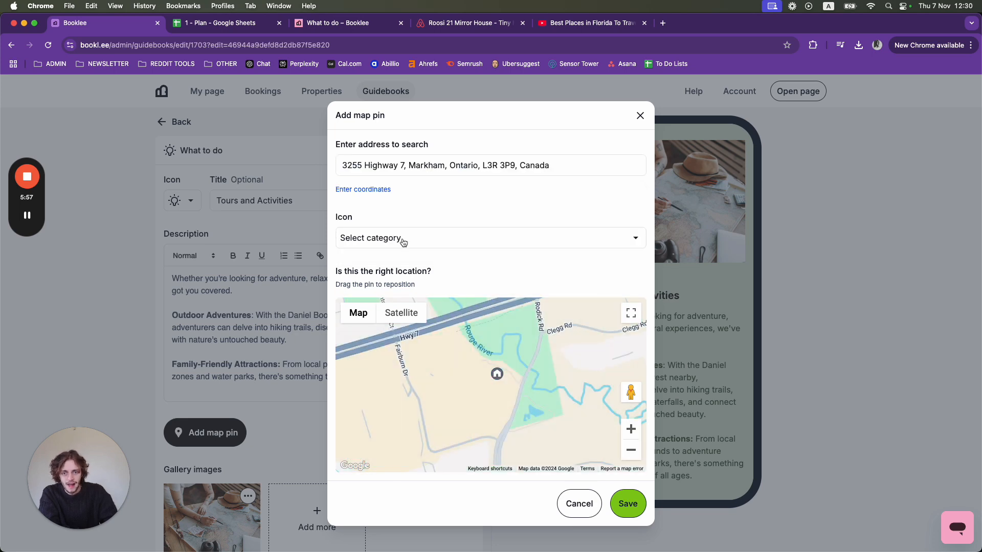
pyautogui.click(403, 241)
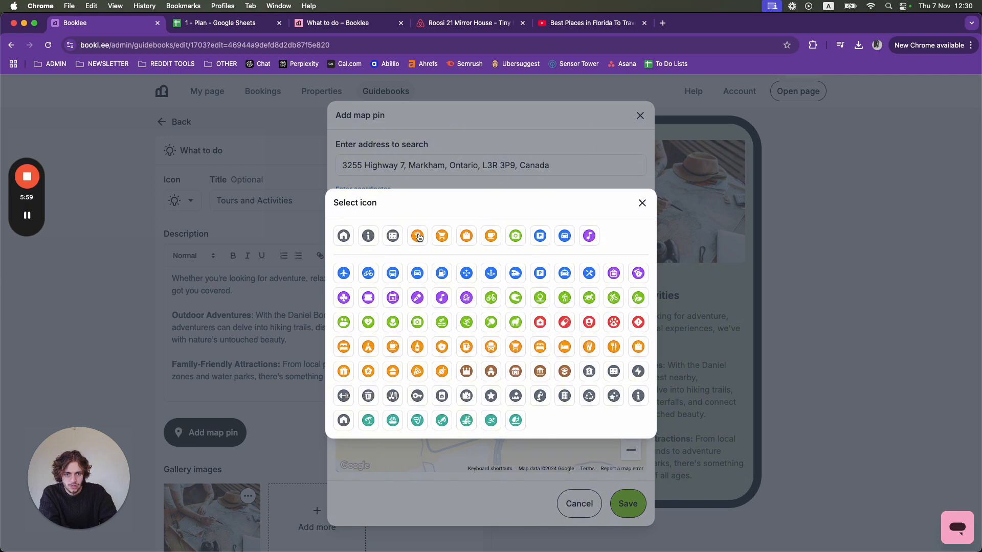
pyautogui.click(515, 237)
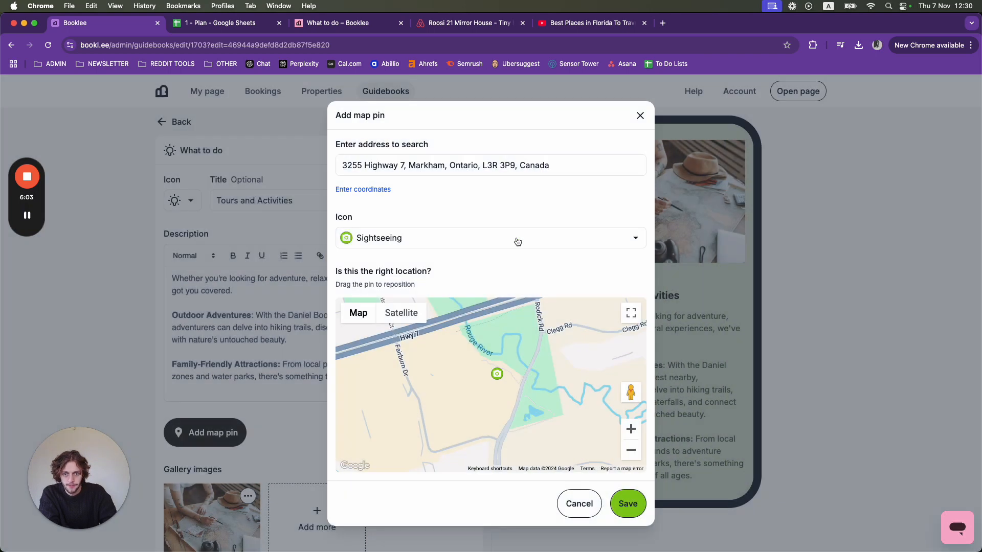
pyautogui.click(628, 503)
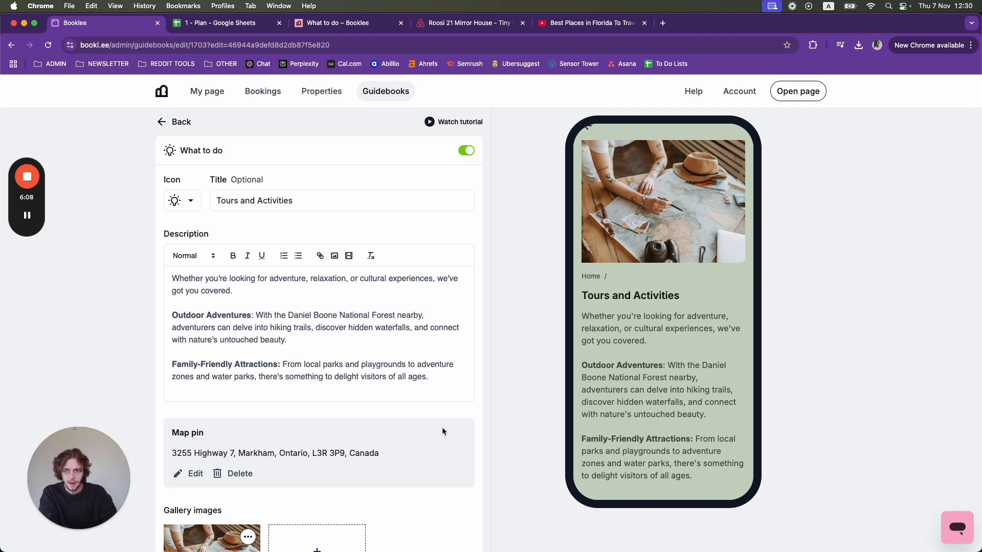
# - Return to the guidebook's block list and examine the new pin on the preview's map
pyautogui.click(183, 123)
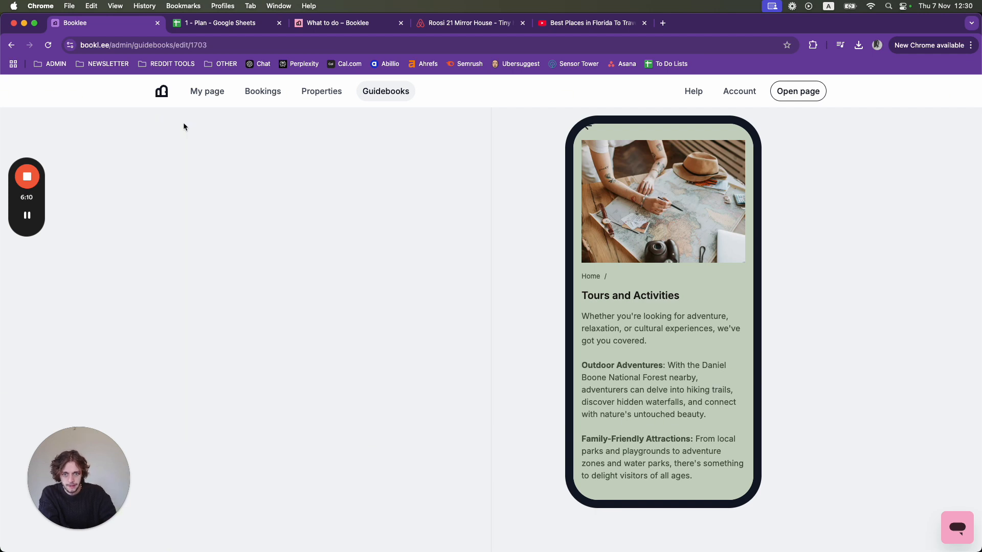
pyautogui.scroll(-6, 687, 294)
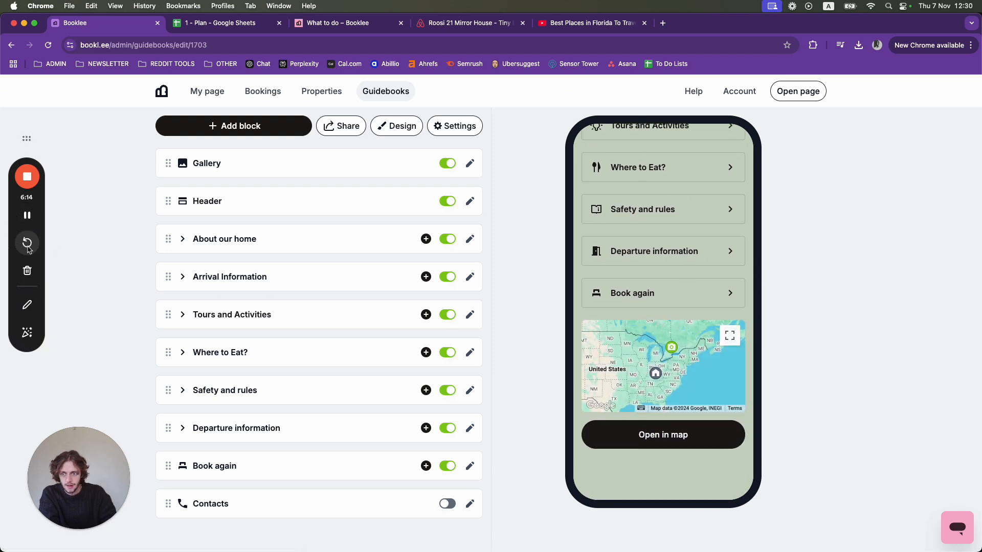
pyautogui.click(27, 305)
pyautogui.moveTo(599, 309)
pyautogui.mouseDown()
pyautogui.moveTo(575, 313)
pyautogui.moveTo(579, 468)
pyautogui.moveTo(745, 460)
pyautogui.moveTo(765, 345)
pyautogui.moveTo(653, 313)
pyautogui.moveTo(600, 314)
pyautogui.mouseUp()
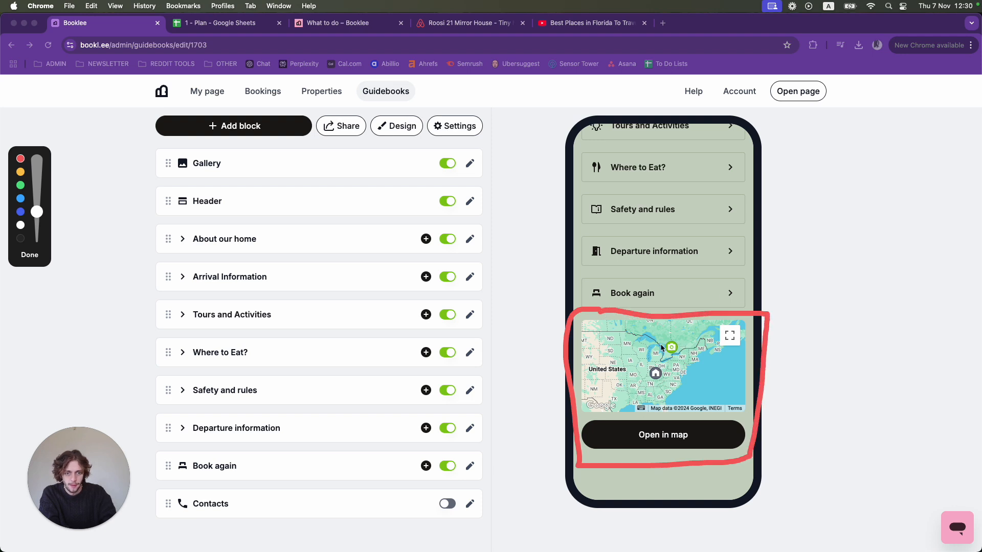
pyautogui.moveTo(674, 336)
pyautogui.mouseDown()
pyautogui.moveTo(658, 367)
pyautogui.moveTo(692, 359)
pyautogui.moveTo(676, 334)
pyautogui.moveTo(678, 356)
pyautogui.mouseUp()
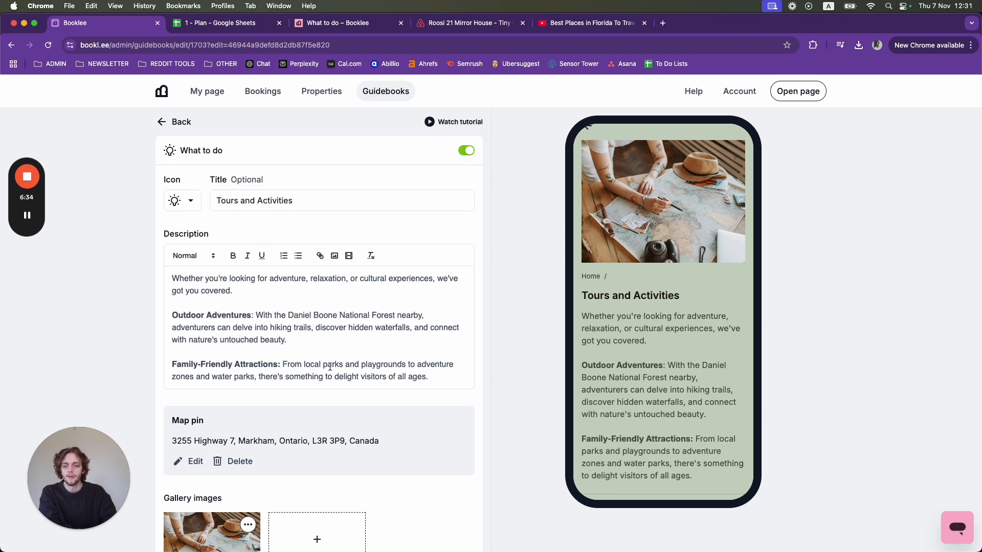
# - Open the Tours and Activities block's map pin for editing, close it without changes, and delete the pin
pyautogui.click(193, 463)
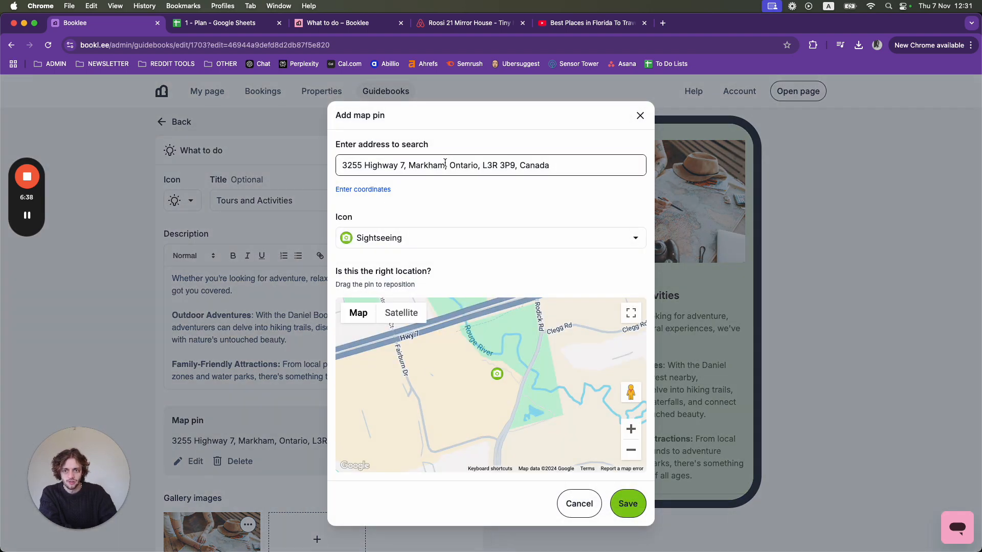
pyautogui.click(640, 115)
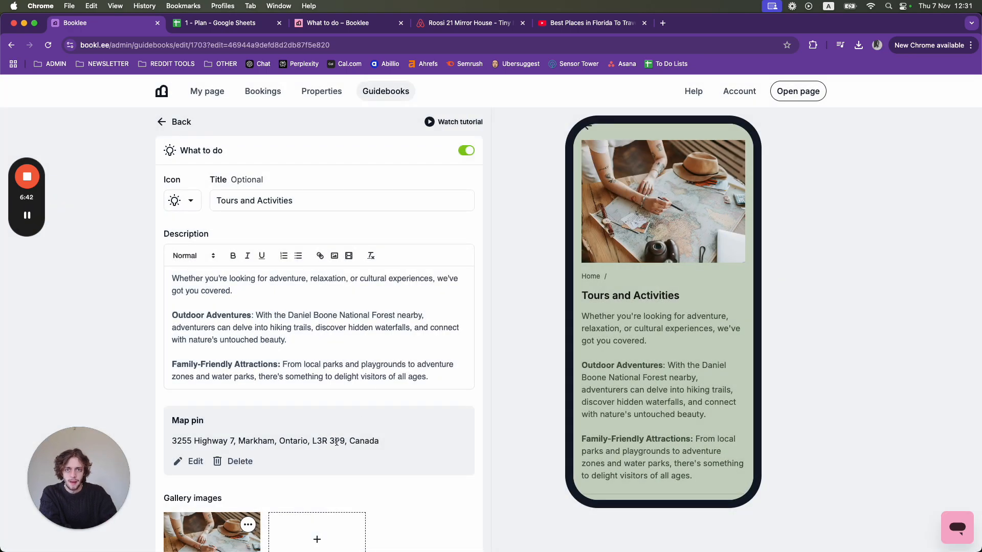
pyautogui.scroll(-2, 268, 464)
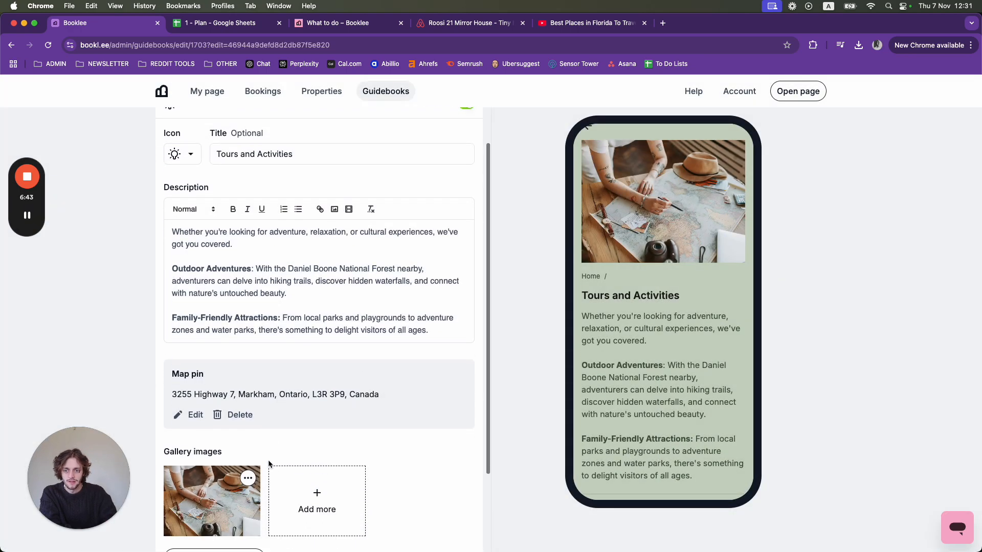
pyautogui.click(229, 415)
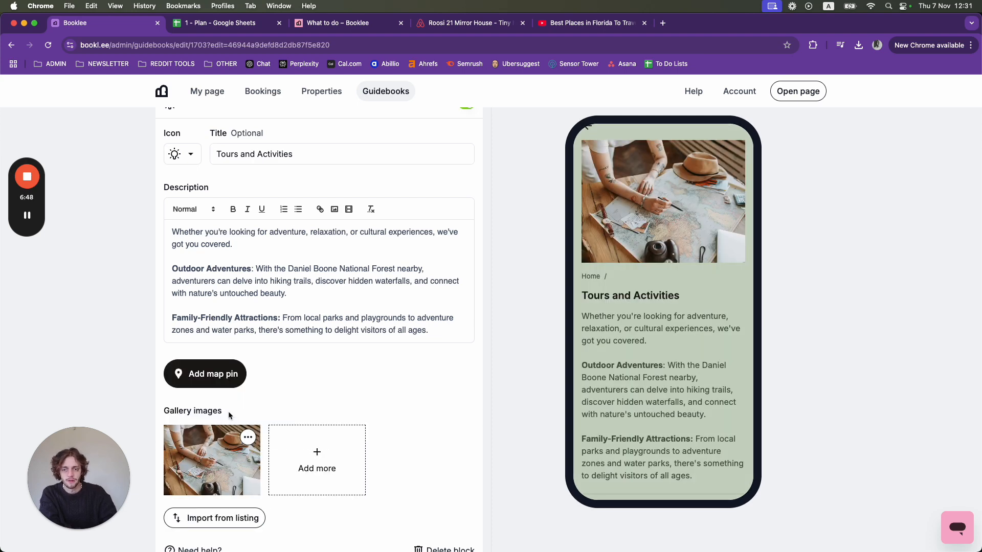
# - Examine the options available for the existing gallery image without choosing any of them
pyautogui.scroll(-2, 228, 411)
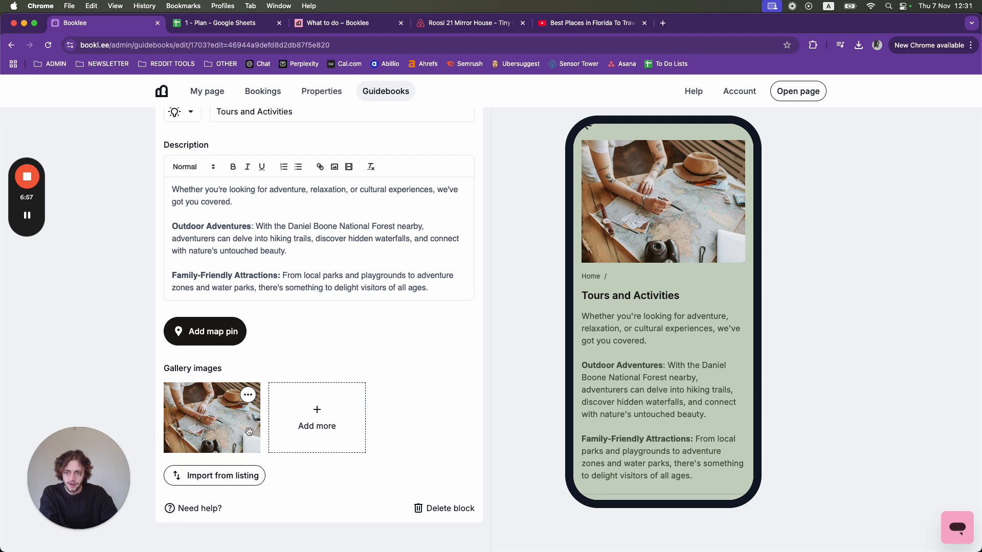
pyautogui.click(248, 396)
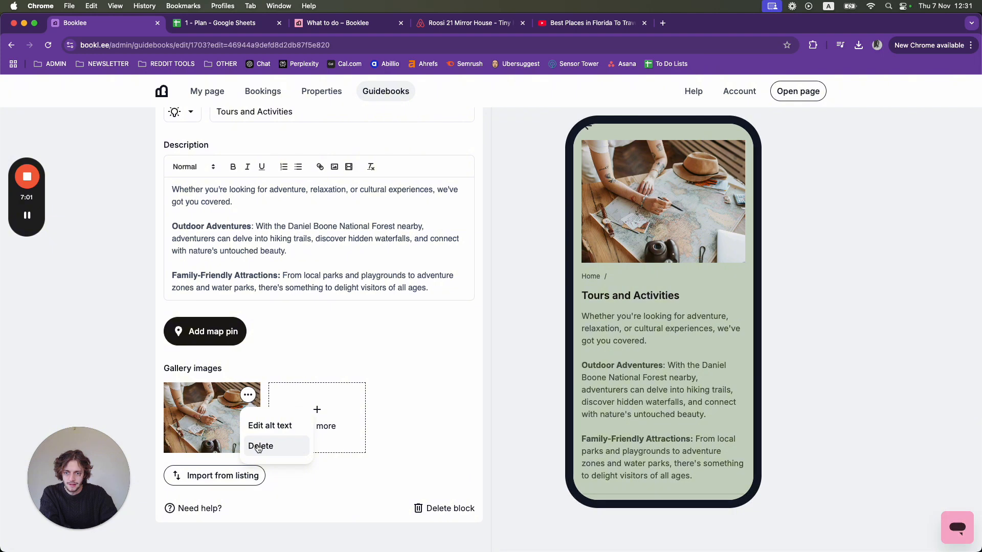
pyautogui.click(292, 368)
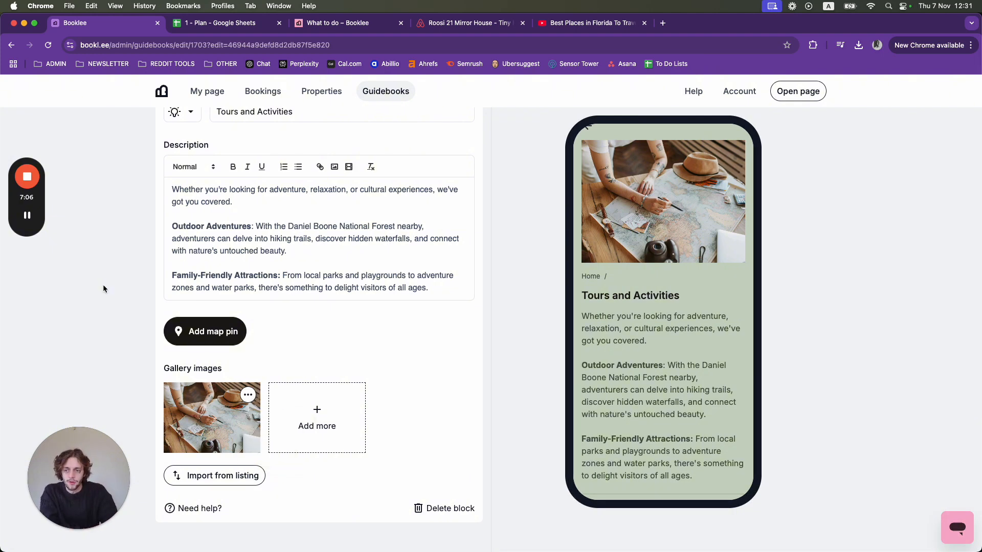
pyautogui.click(28, 305)
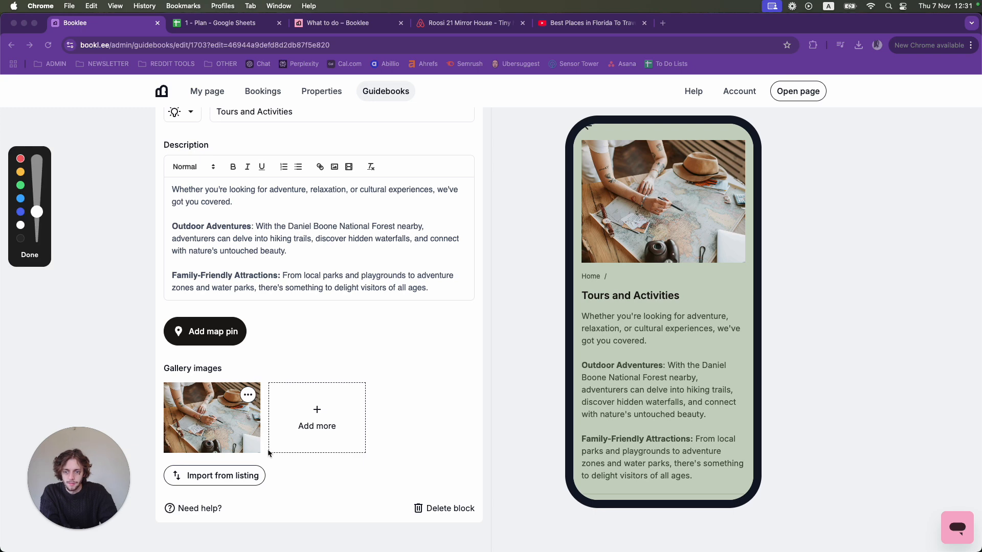
pyautogui.moveTo(268, 453)
pyautogui.mouseDown()
pyautogui.moveTo(268, 386)
pyautogui.moveTo(370, 378)
pyautogui.moveTo(309, 466)
pyautogui.moveTo(258, 455)
pyautogui.mouseUp()
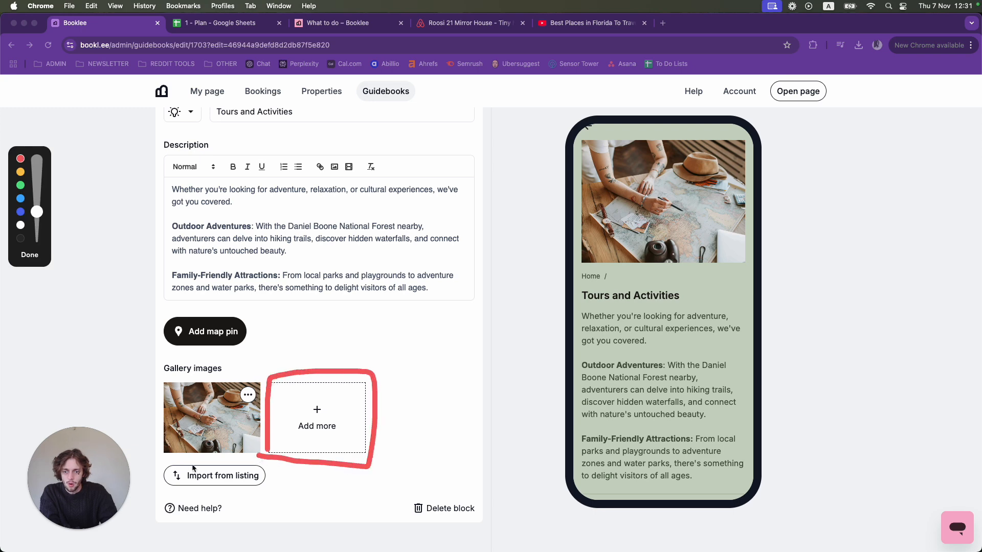
pyautogui.moveTo(191, 466)
pyautogui.mouseDown()
pyautogui.moveTo(161, 492)
pyautogui.moveTo(250, 495)
pyautogui.moveTo(254, 467)
pyautogui.moveTo(188, 465)
pyautogui.mouseUp()
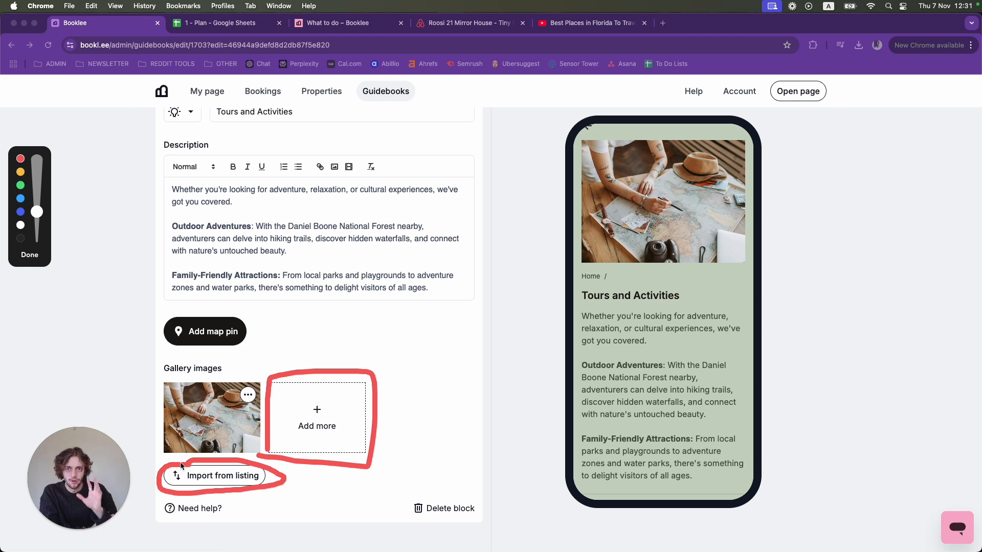
pyautogui.click(29, 254)
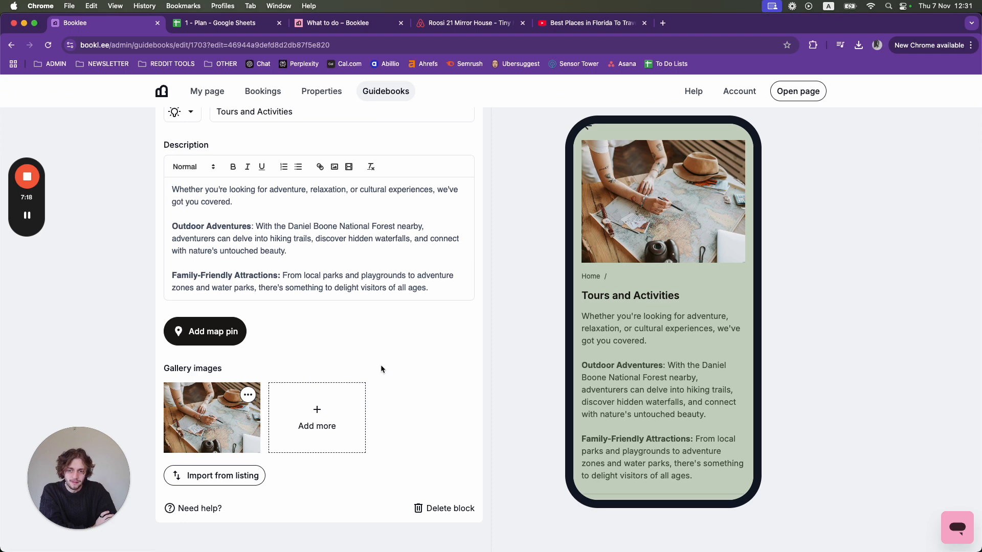
# - Add home.jpeg from the Downloads folder to the block's gallery, and delete it after checking the preview
pyautogui.click(330, 407)
pyautogui.click(297, 194)
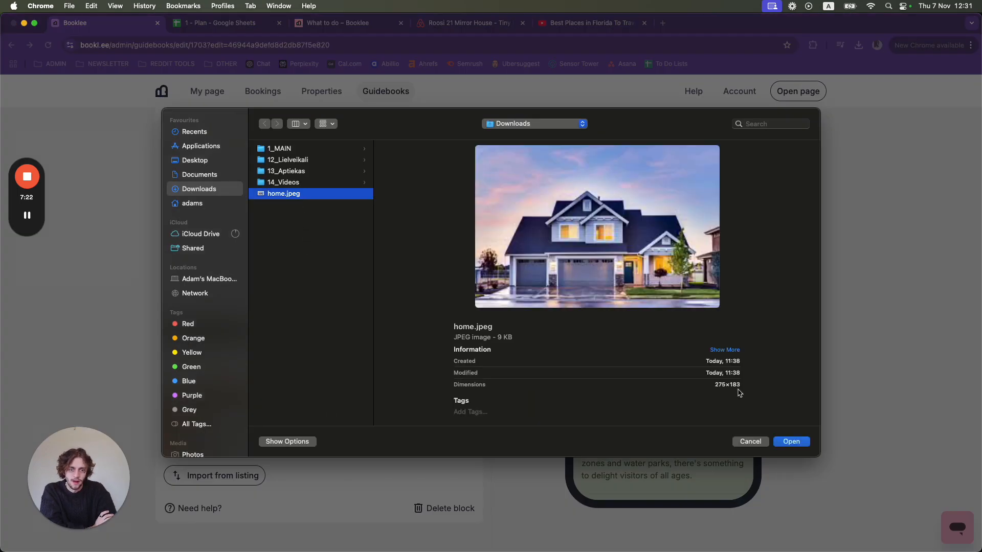
pyautogui.click(785, 442)
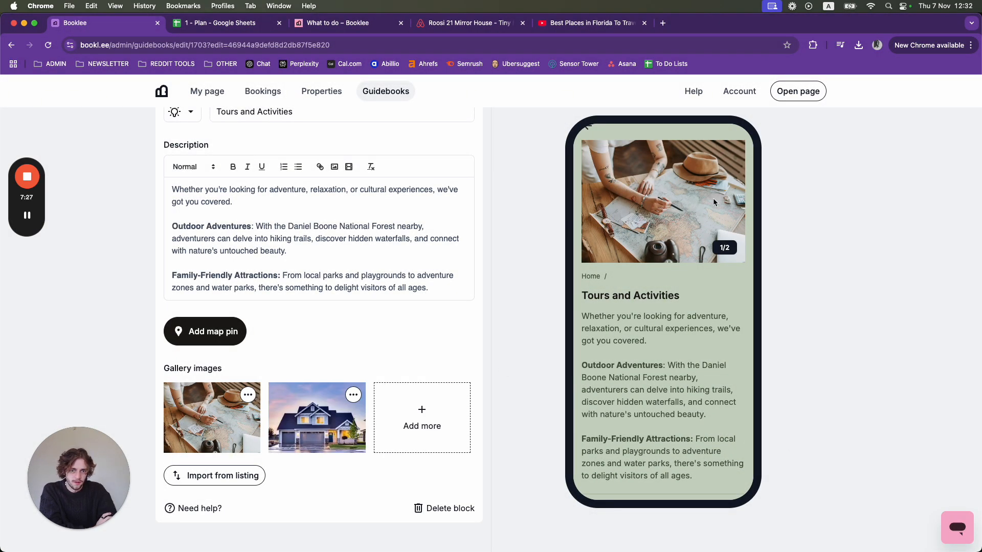
pyautogui.moveTo(714, 202); pyautogui.dragTo(597, 206)
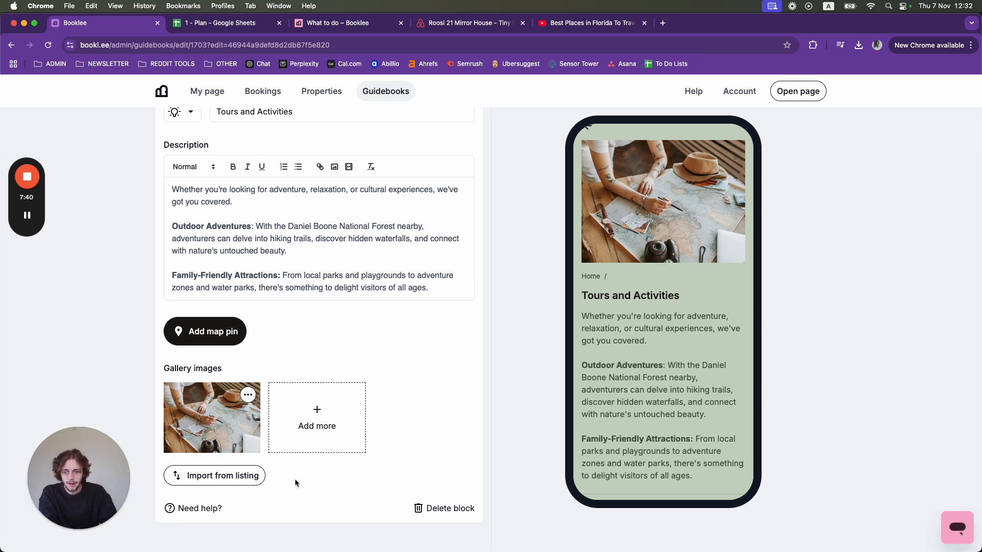
# - Start importing gallery images for the block from a listing
pyautogui.click(243, 476)
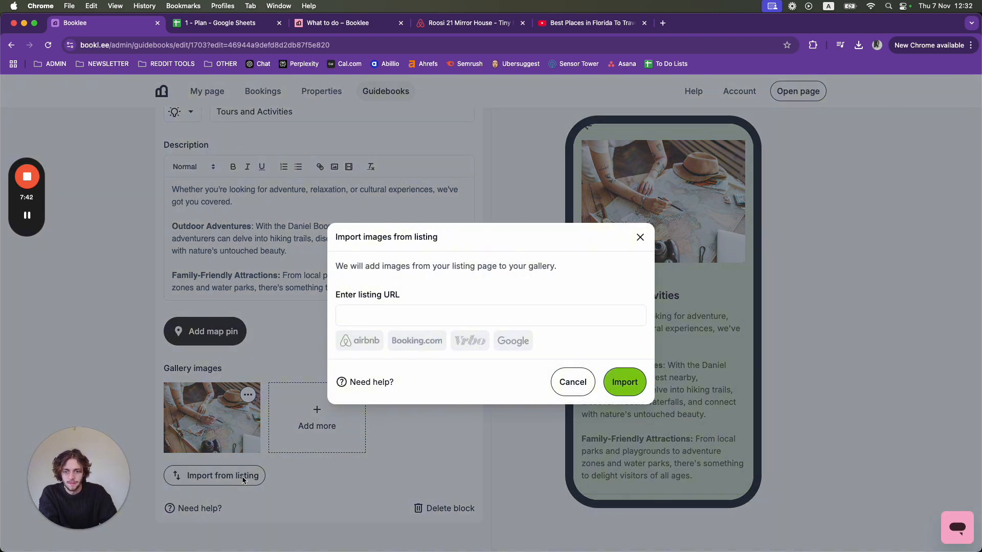
pyautogui.moveTo(29, 214)
pyautogui.click(27, 305)
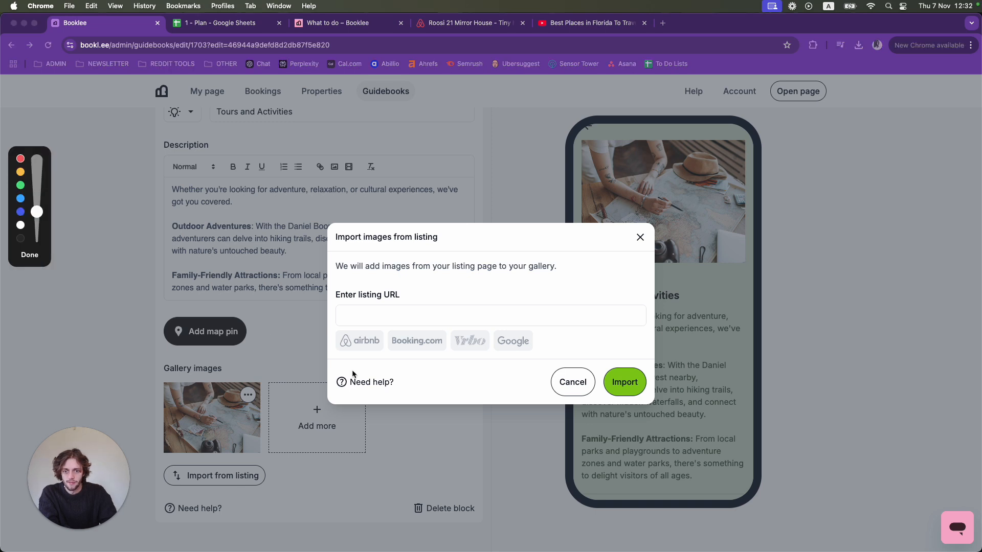
pyautogui.moveTo(334, 352); pyautogui.dragTo(369, 353)
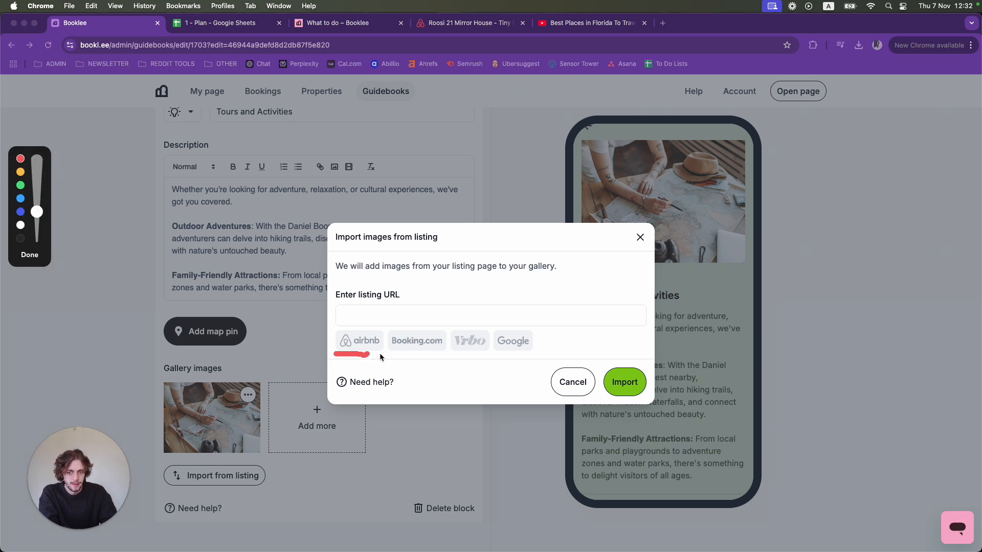
pyautogui.moveTo(452, 351); pyautogui.dragTo(489, 353)
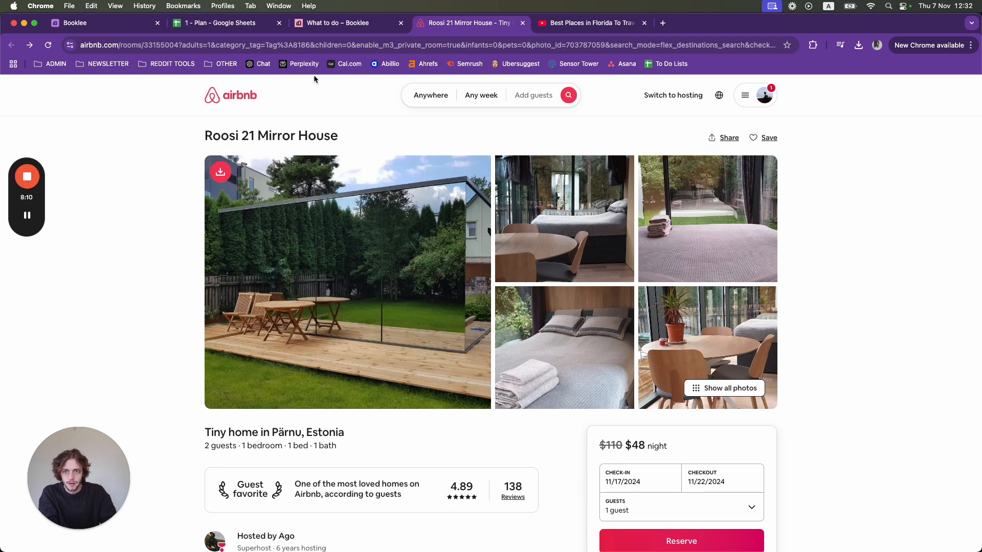
# - Switch to Airbnb and copy the full web address of the Roosi 21 Mirror House listing
pyautogui.click(328, 44)
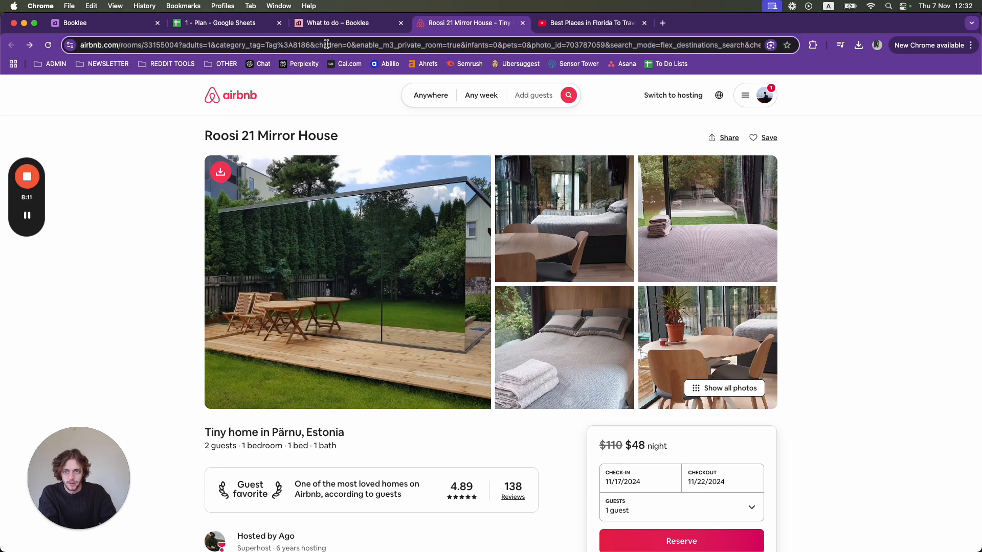
pyautogui.rightClick(270, 45)
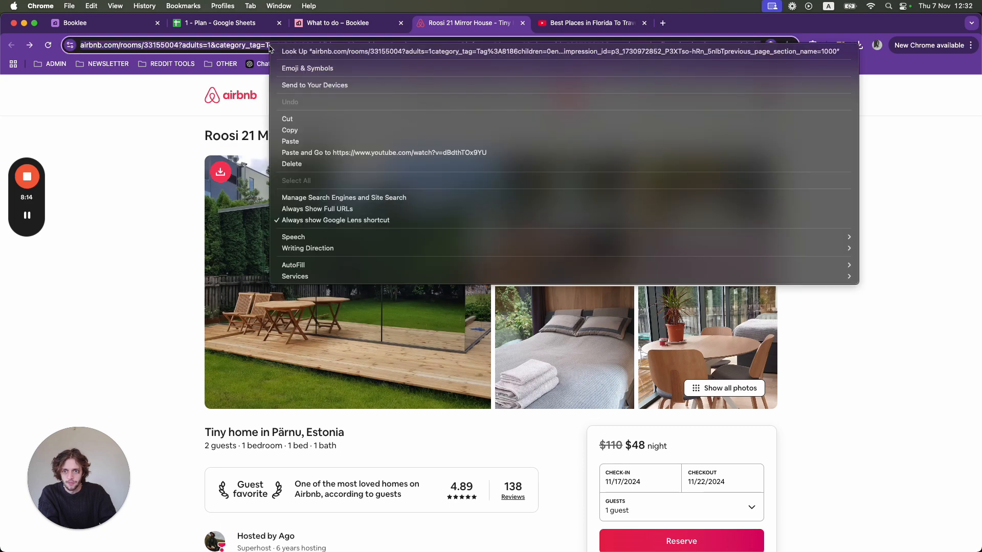
pyautogui.click(300, 130)
# - Return to the Booklee editor, import the images using the copied Airbnb listing address, and review them in the block's gallery
pyautogui.click(118, 23)
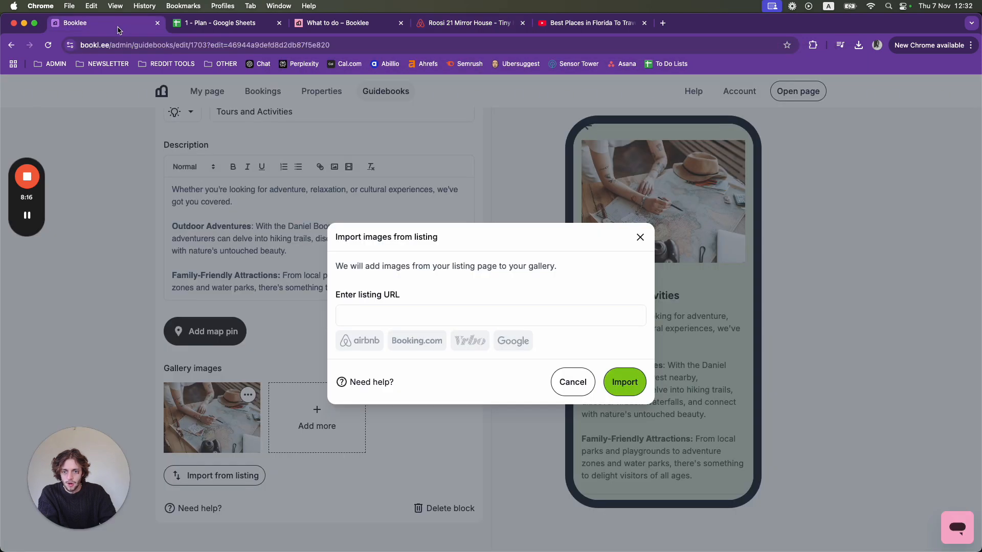
pyautogui.click(371, 316)
pyautogui.rightClick(371, 315)
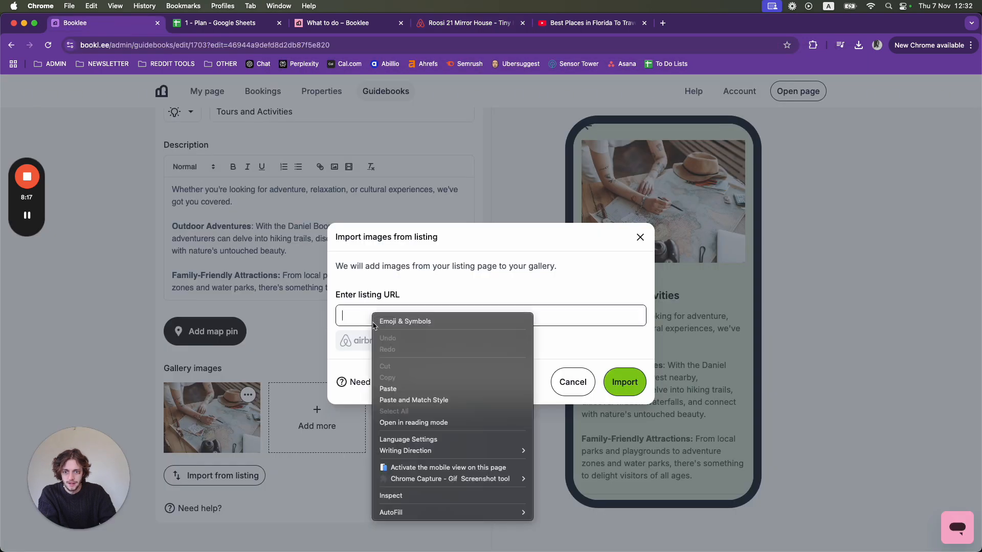
pyautogui.click(394, 400)
pyautogui.click(633, 383)
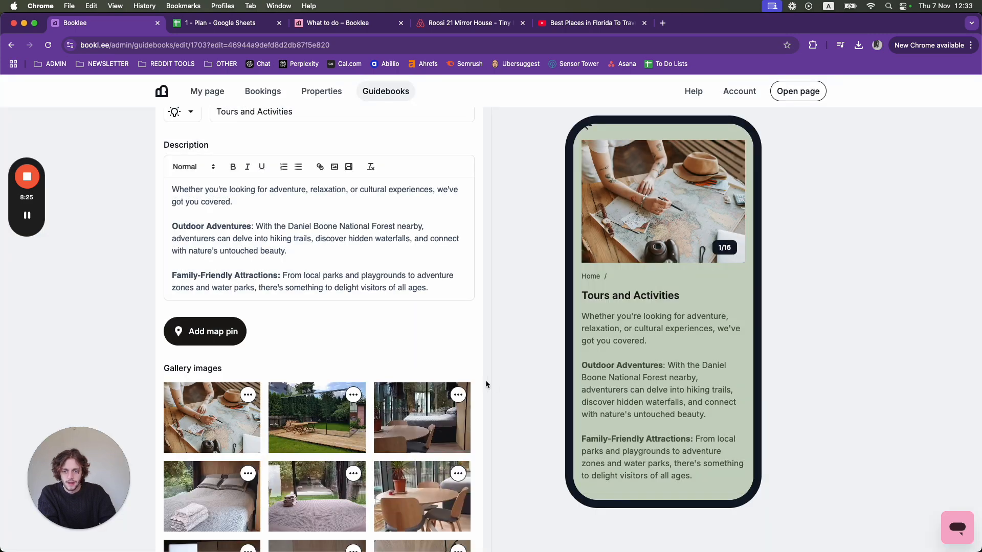
pyautogui.scroll(-5, 471, 371)
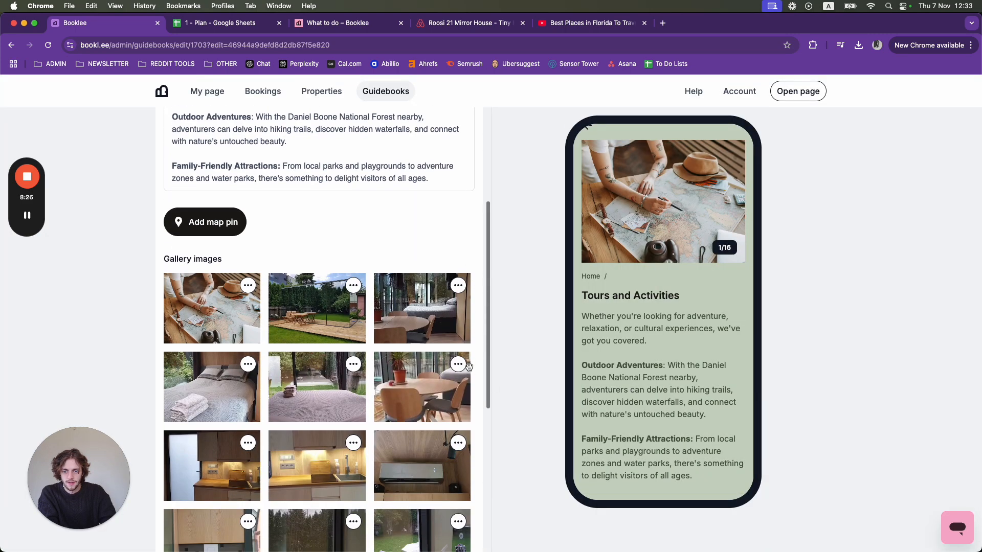